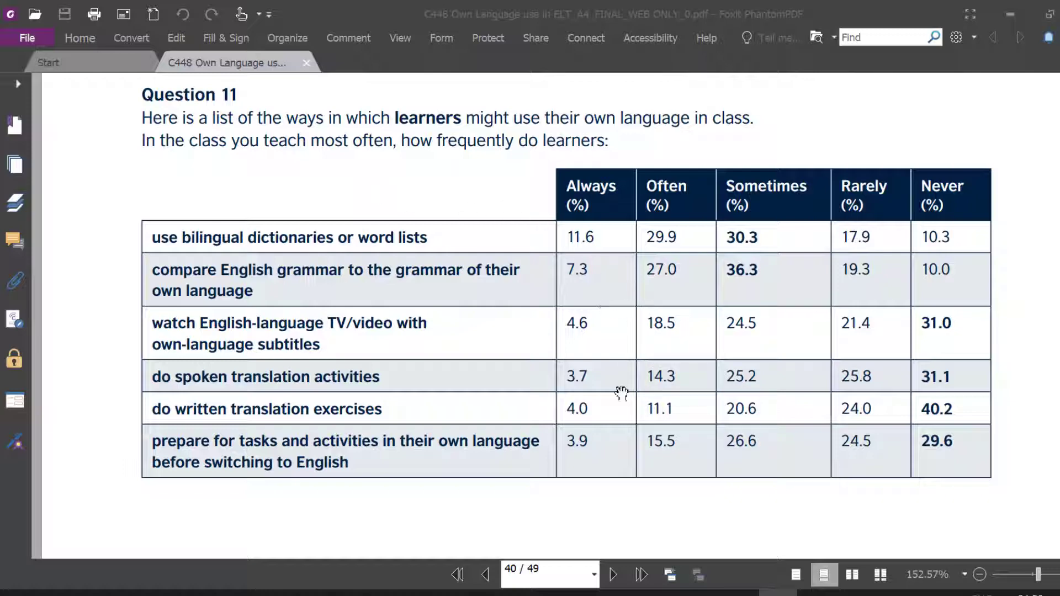
Step: Bring the SPSS data file to the front and go to Analyze > Tables > Custom Tables
mouse_move(574, 591)
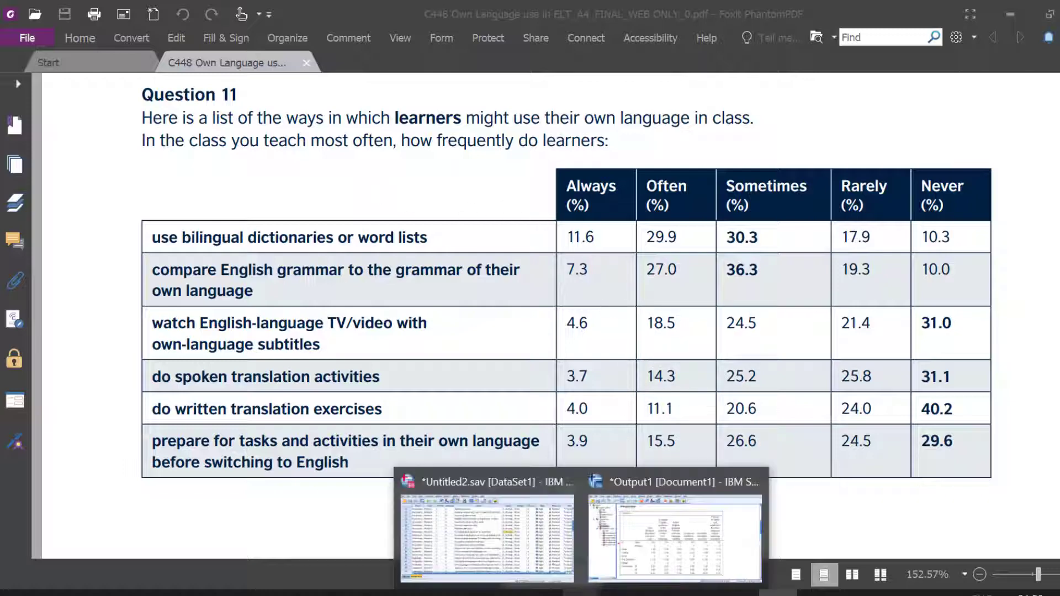
left_click(533, 547)
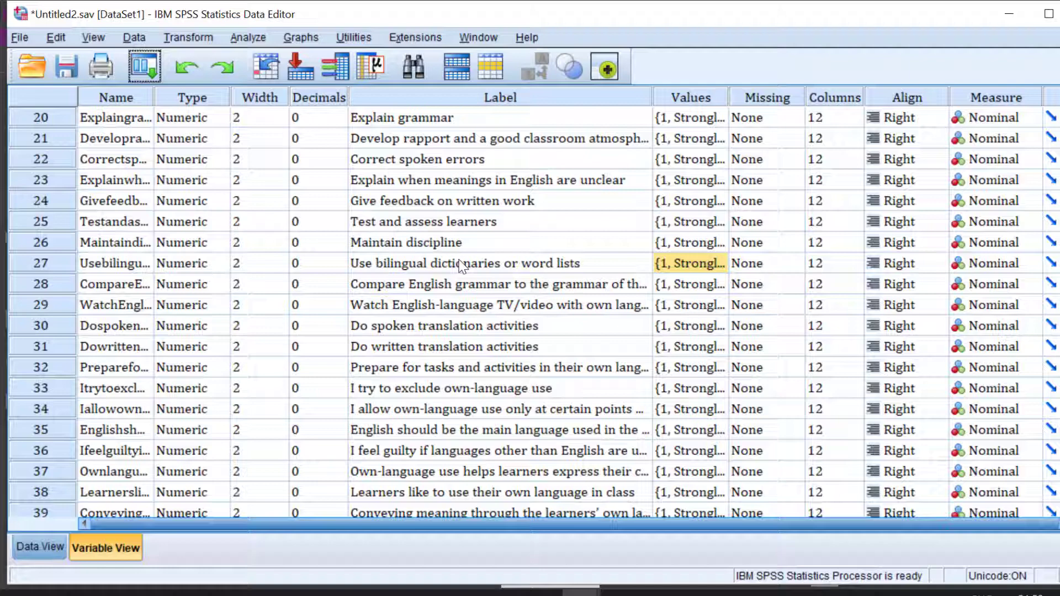
left_click(248, 39)
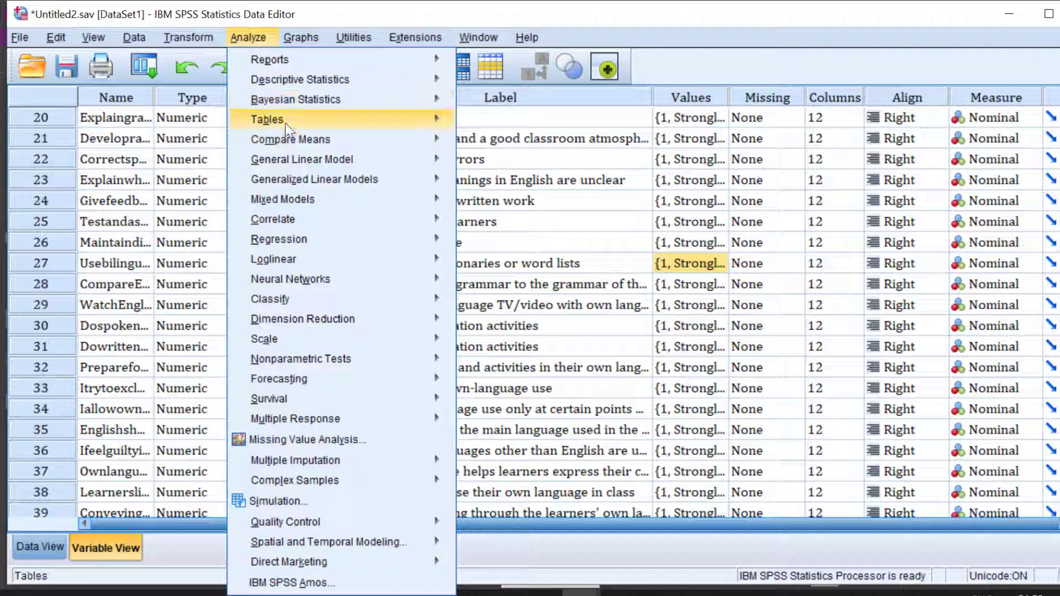
mouse_move(286, 128)
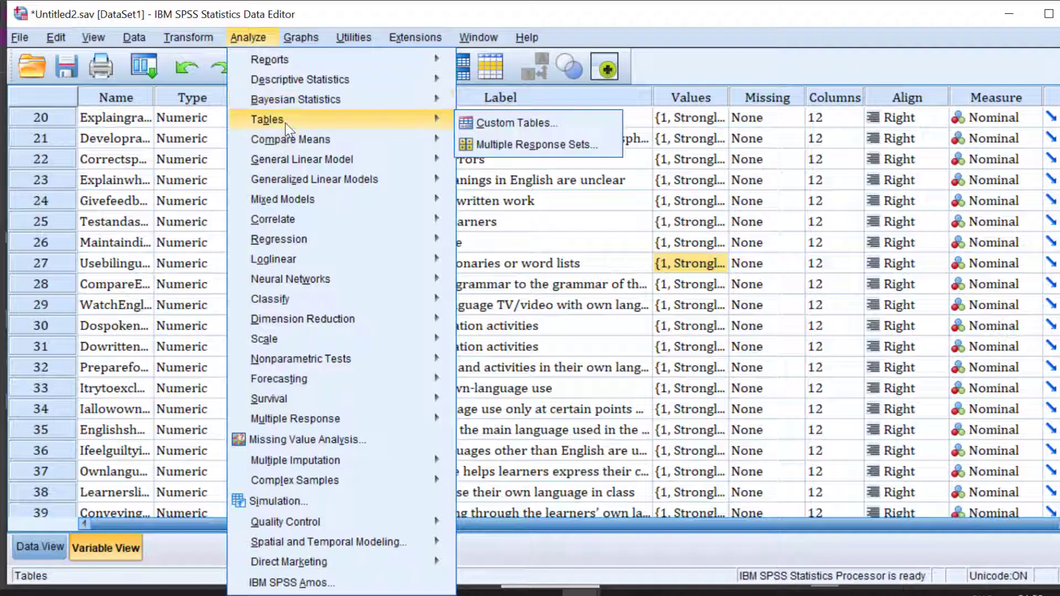
Step: Clear the previous variables out of the custom table and check the Question 11 table in the PDF
left_click(529, 125)
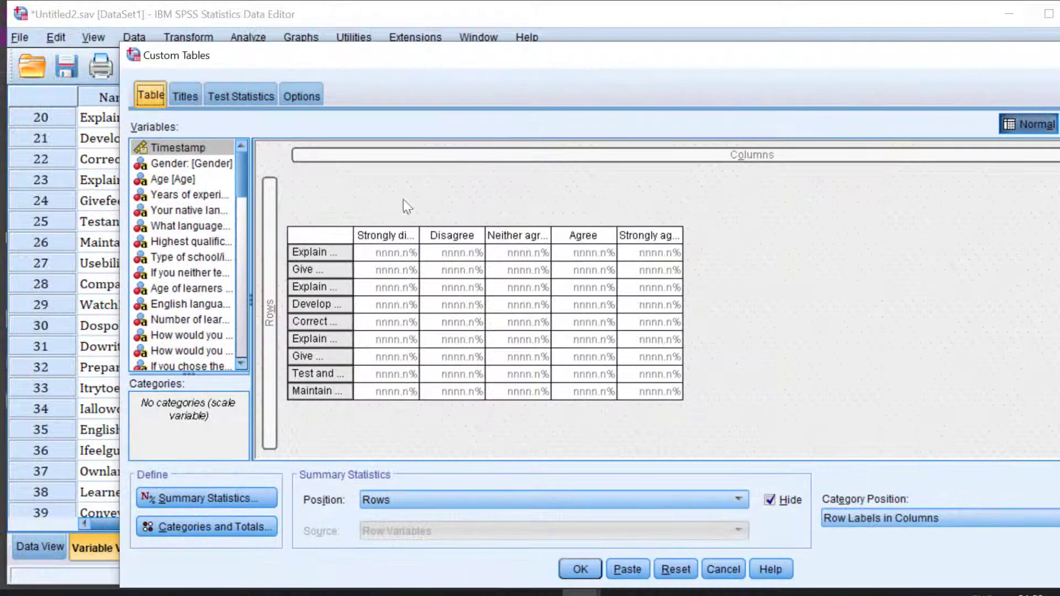
left_click_drag(314, 253, 212, 244)
left_click_drag(240, 167, 240, 200)
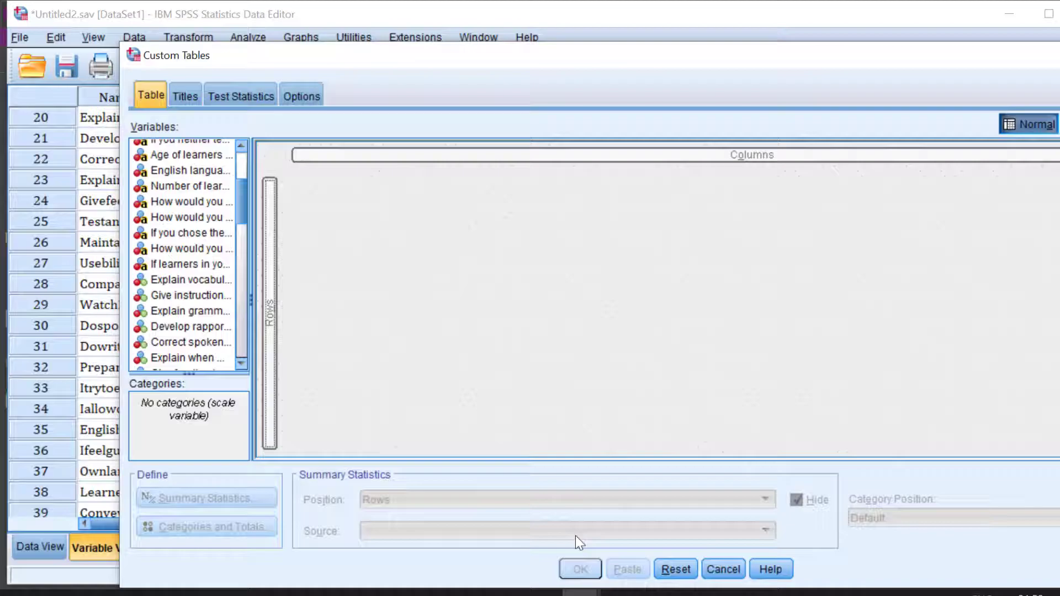
left_click(699, 594)
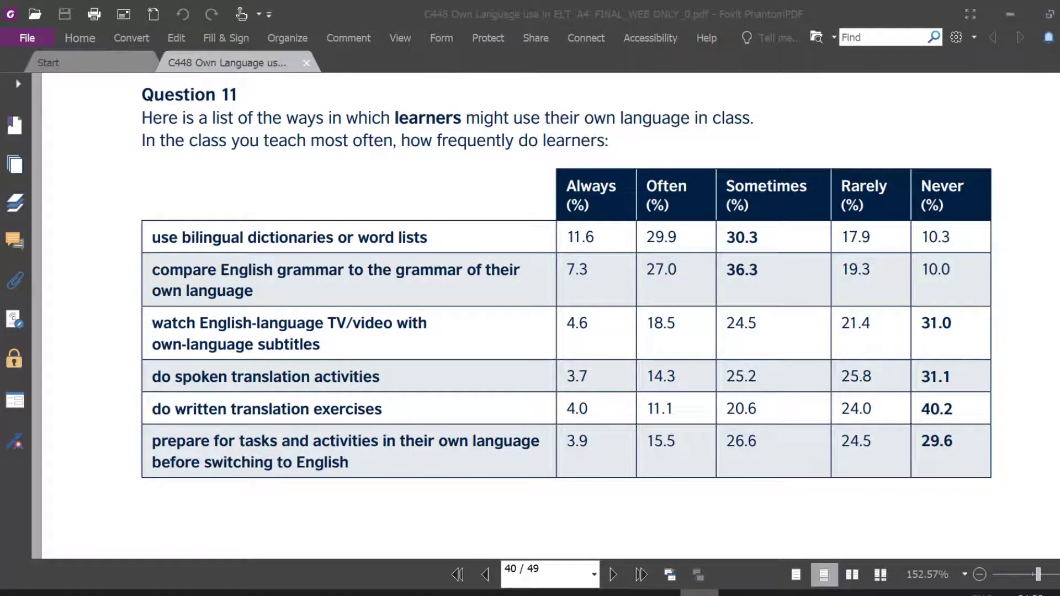
left_click(581, 594)
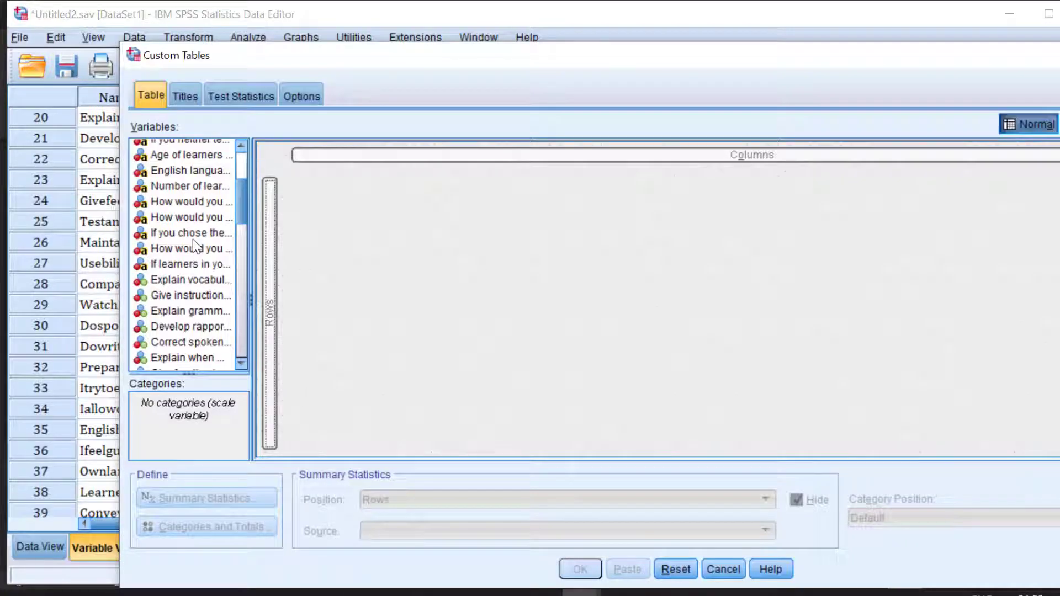
scroll(172, 190, "down", 1)
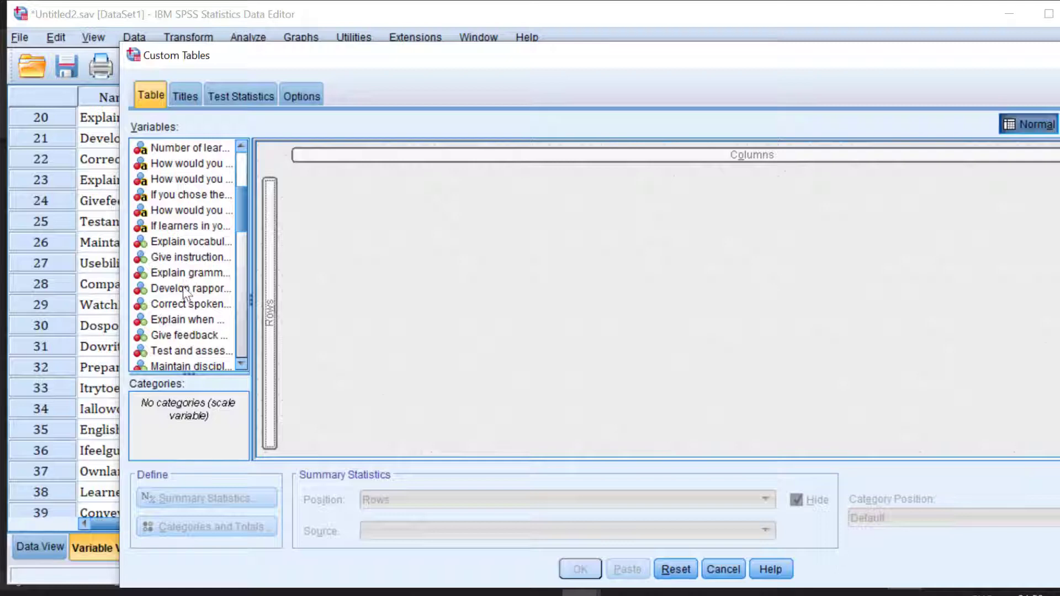
scroll(184, 287, "down", 1)
Step: Put the six learner own-language items in Rows, with categories and statistics in columns
left_click(301, 205)
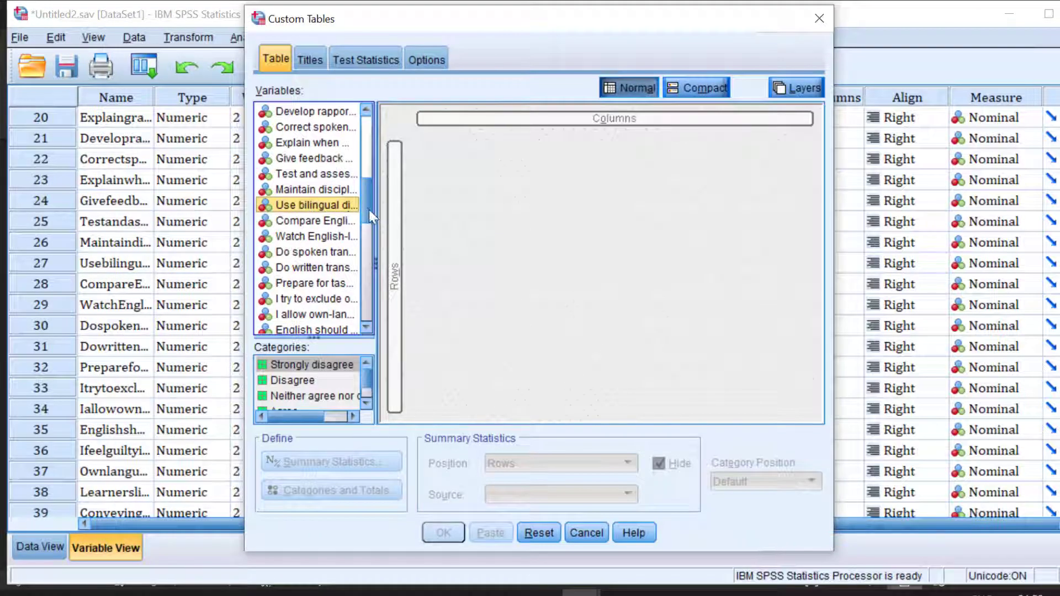
scroll(366, 208, "down", 1)
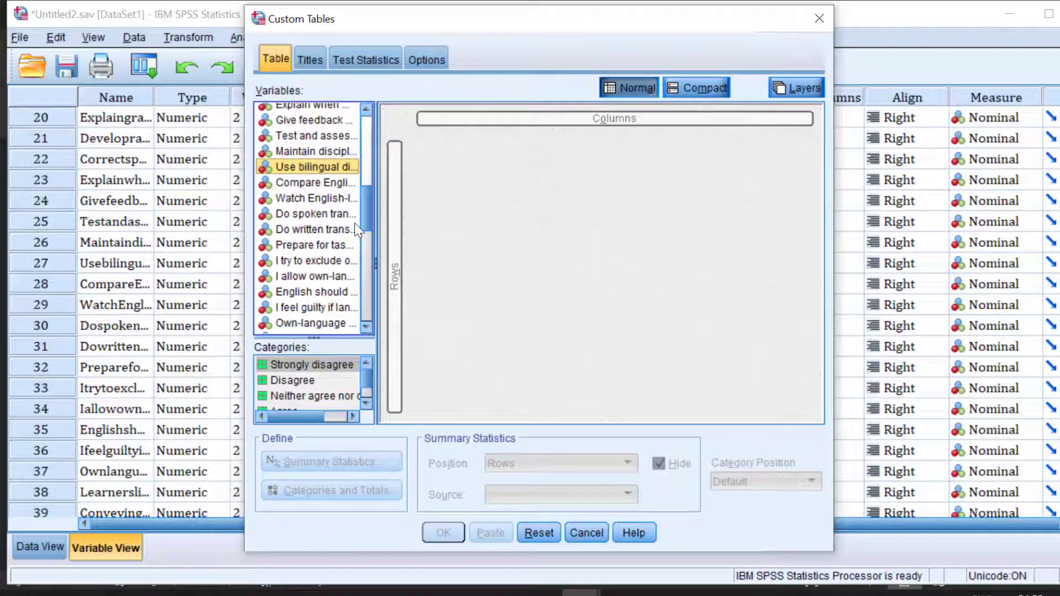
left_click(315, 245, "shift")
left_click_drag(315, 244, 394, 266)
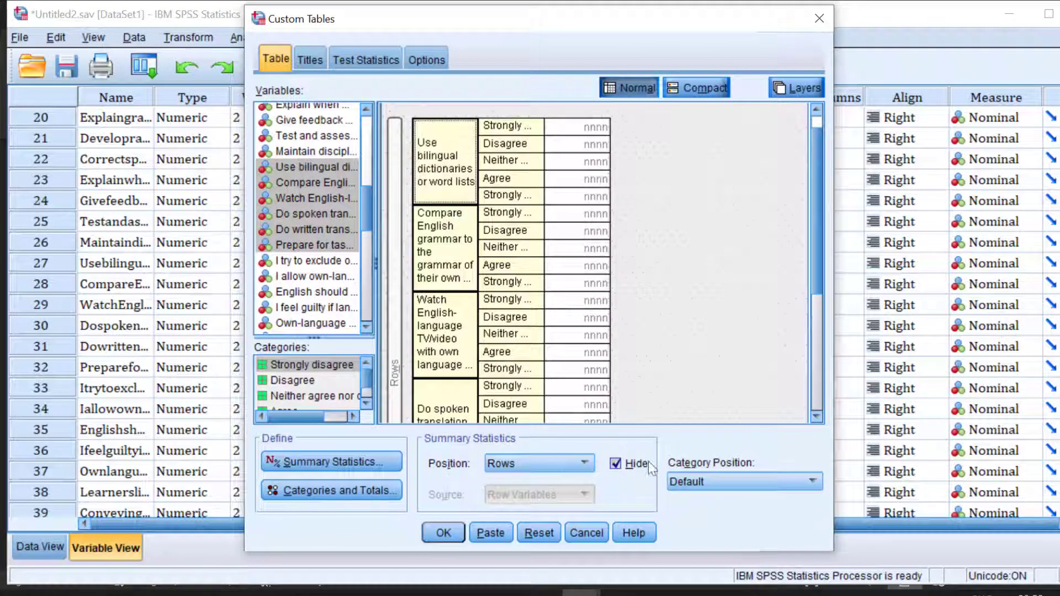
left_click(692, 489)
left_click(685, 511)
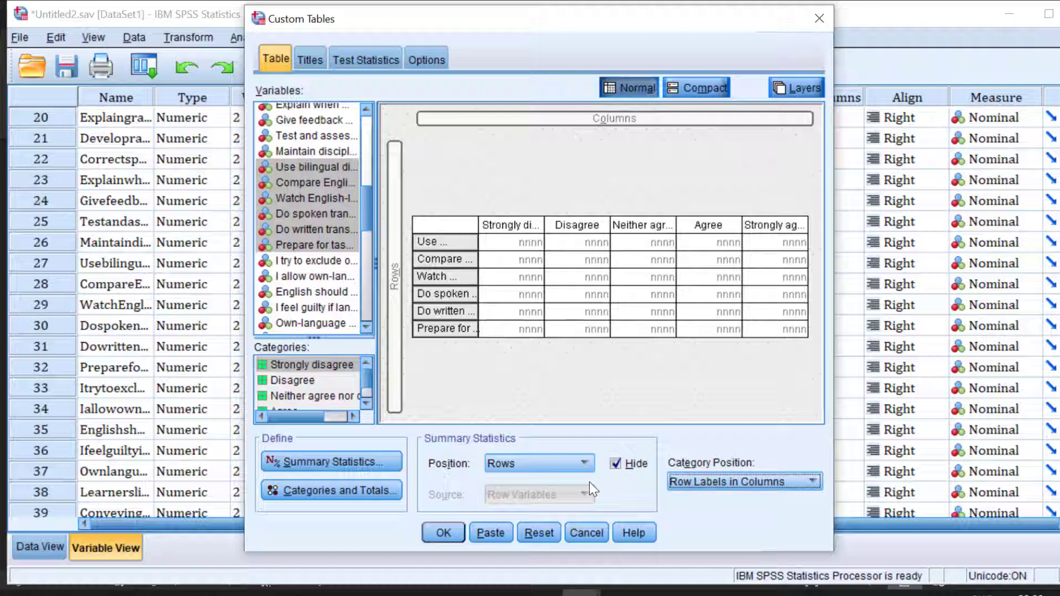
left_click(558, 466)
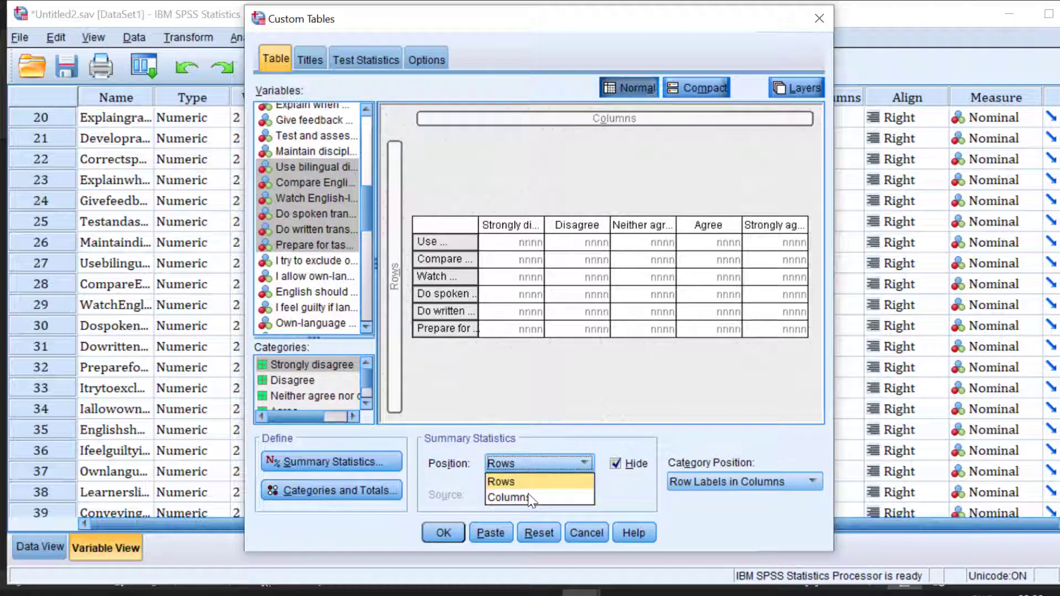
left_click(530, 496)
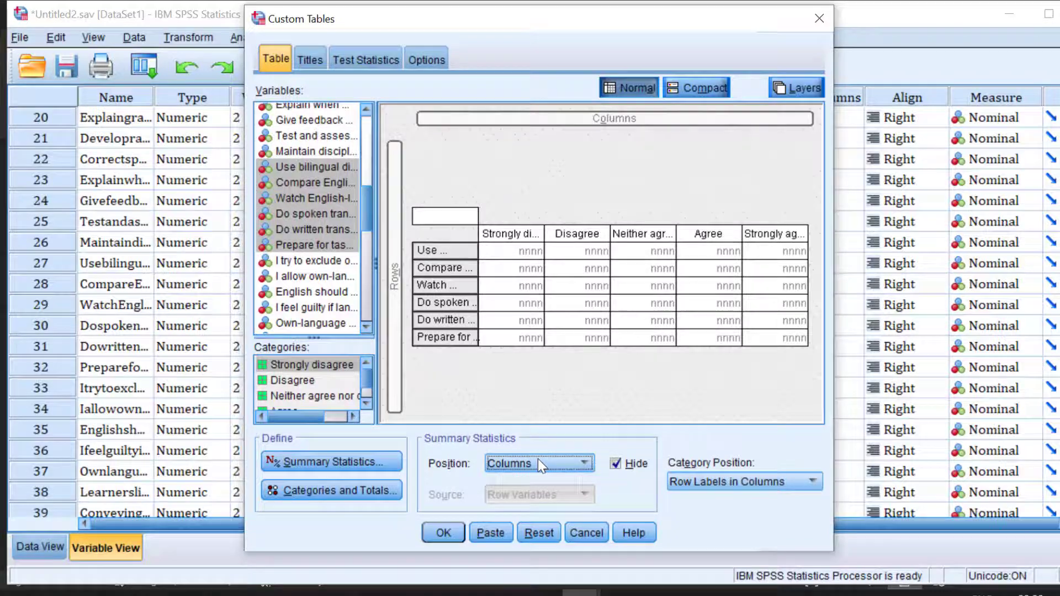
Step: Replace Count with Row N % in Summary Statistics and apply it to the six items
left_click(317, 462)
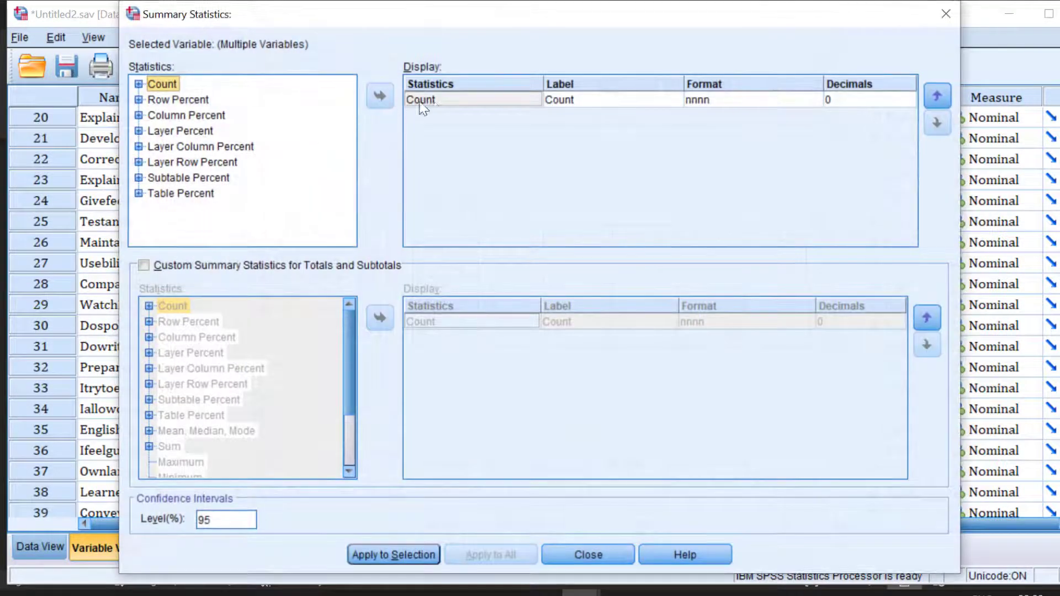
left_click(437, 101)
left_click(380, 96)
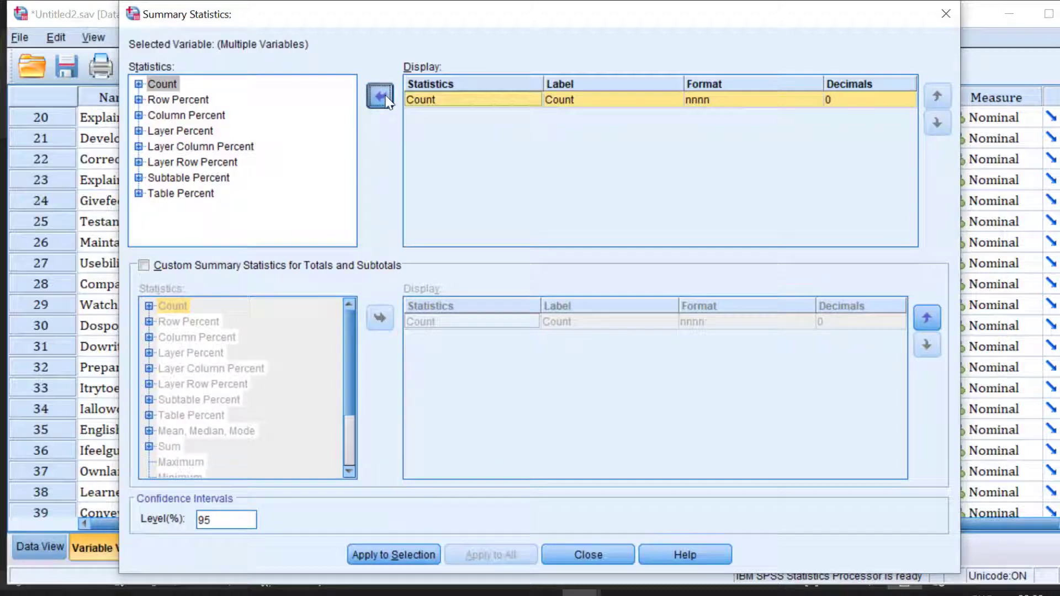
scroll(212, 150, "down", 1)
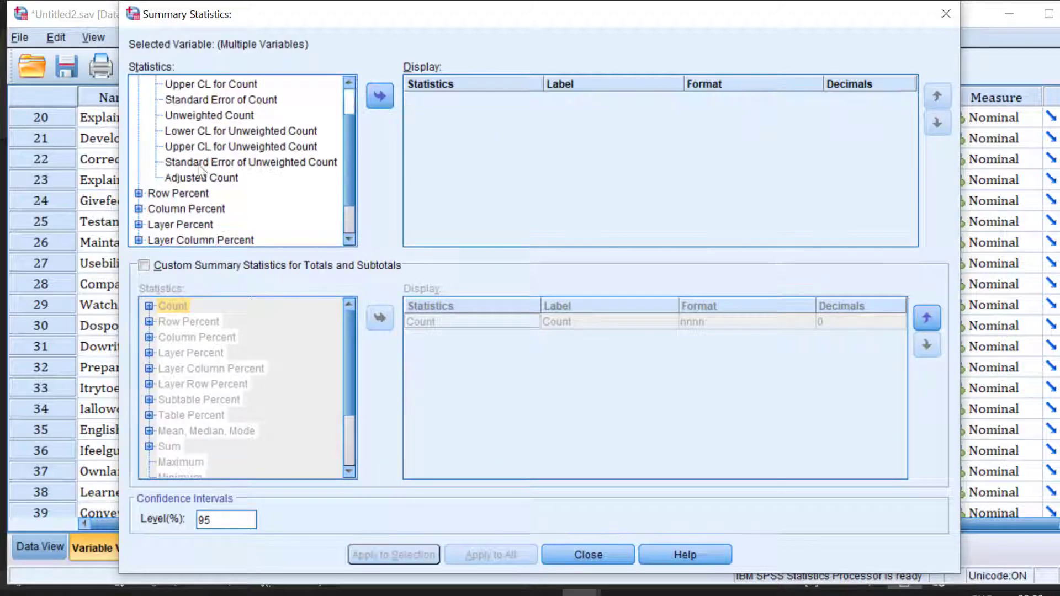
double_click(177, 195)
left_click(202, 99)
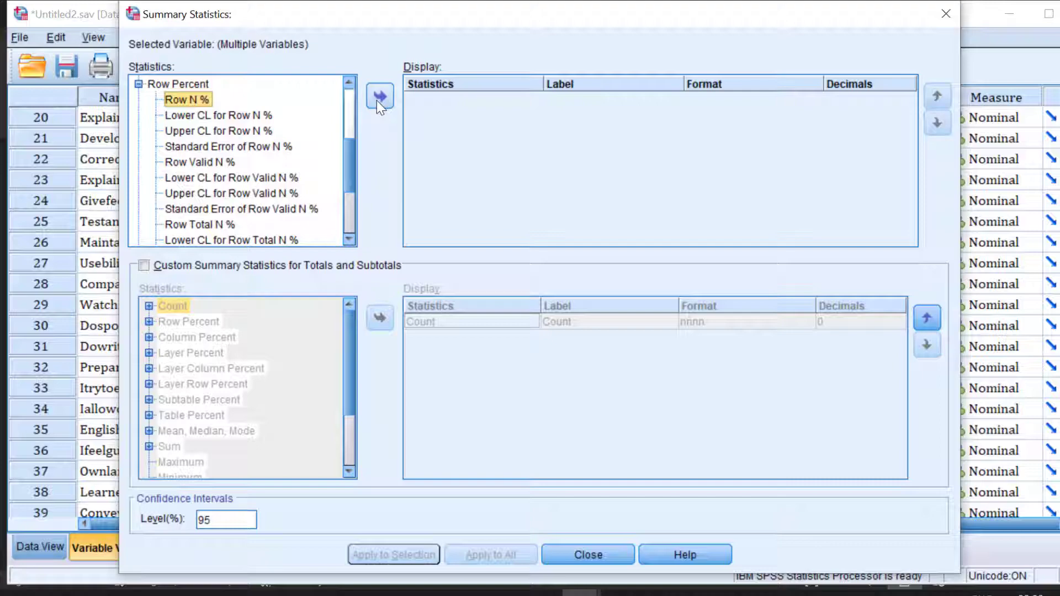
left_click(377, 100)
left_click(387, 545)
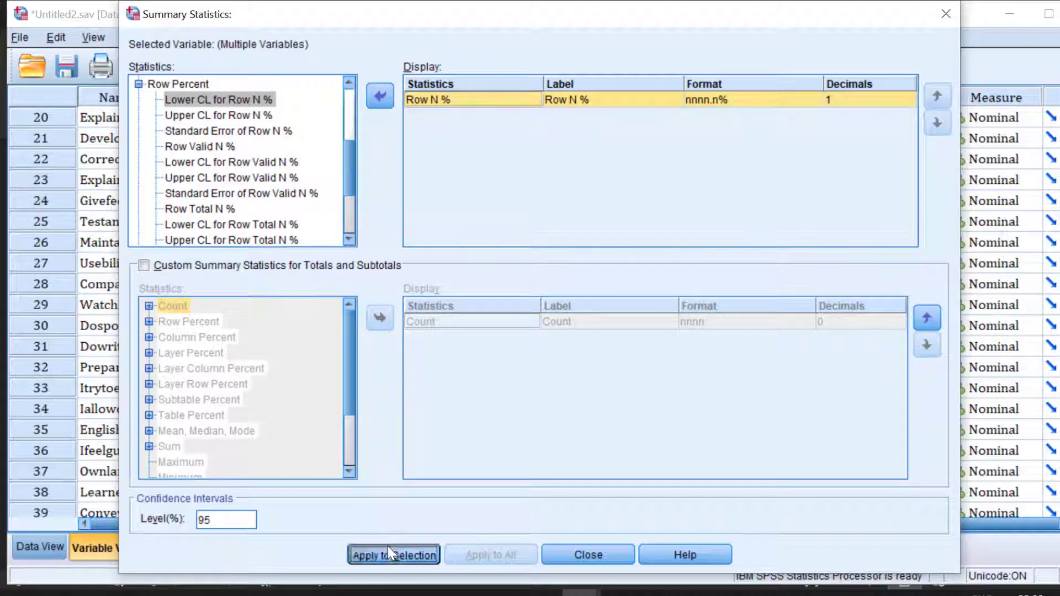
left_click(584, 556)
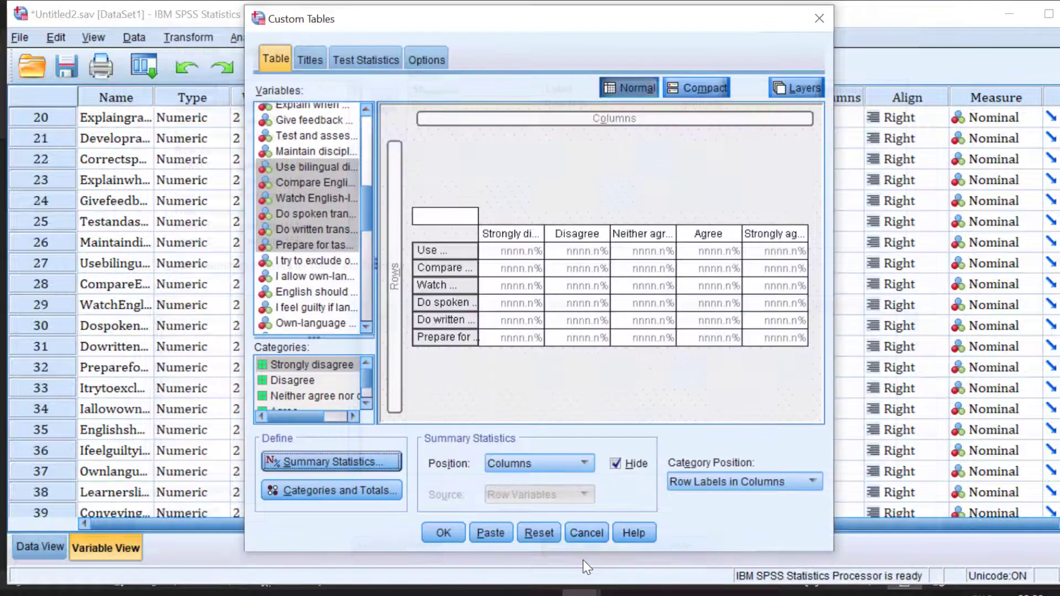
Step: Generate the custom table and copy the resulting percentages table from the Output Viewer
left_click(443, 533)
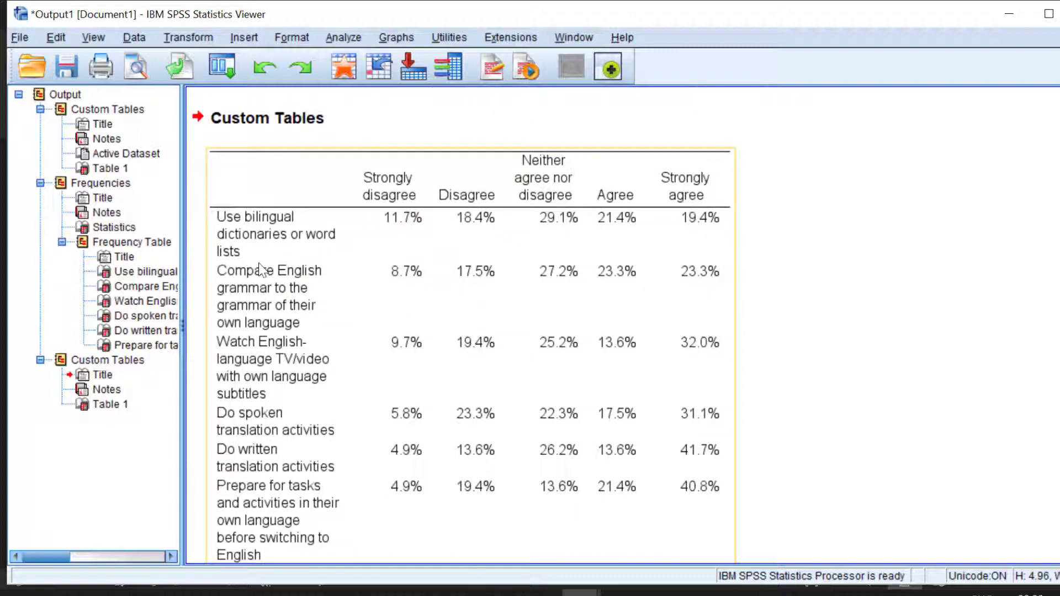
scroll(325, 262, "down", 1)
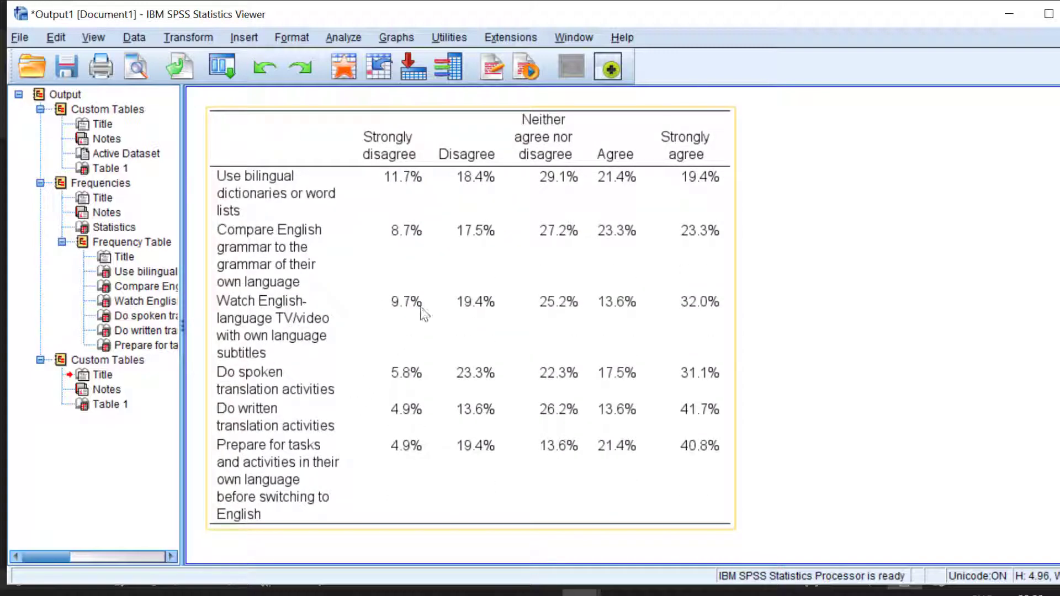
left_click(315, 278)
right_click(312, 273)
left_click(347, 317)
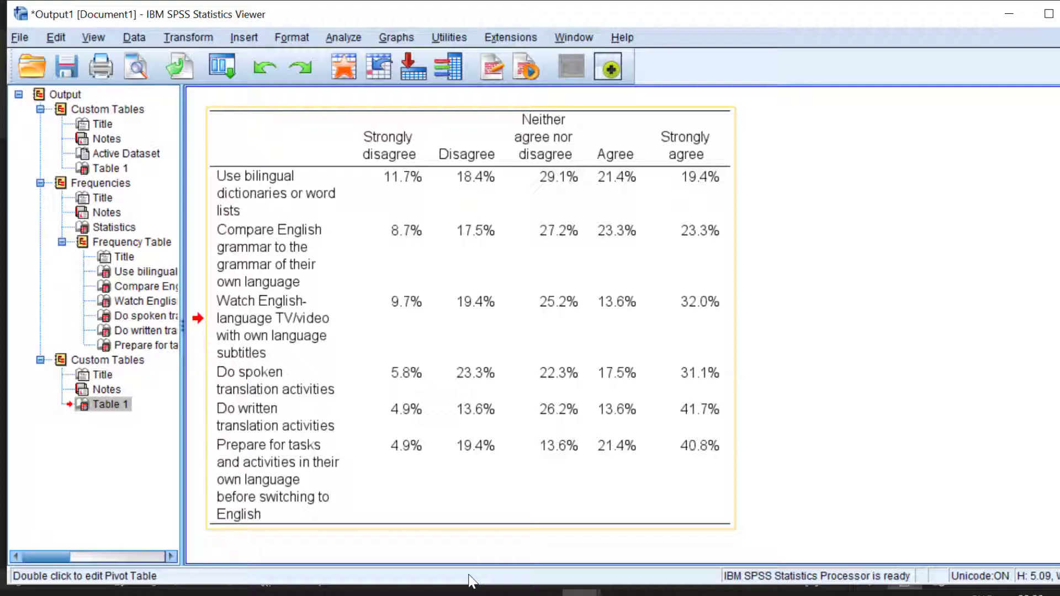
mouse_move(434, 590)
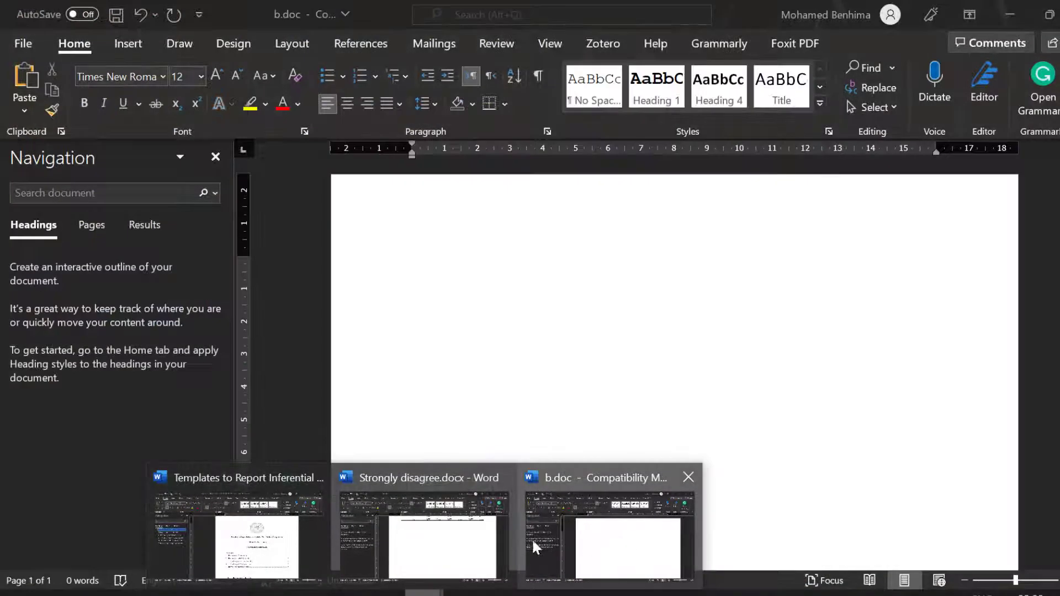
Step: Paste the SPSS percentages table on a new line below the Table 2 caption in Strongly disagree.docx
left_click(458, 543)
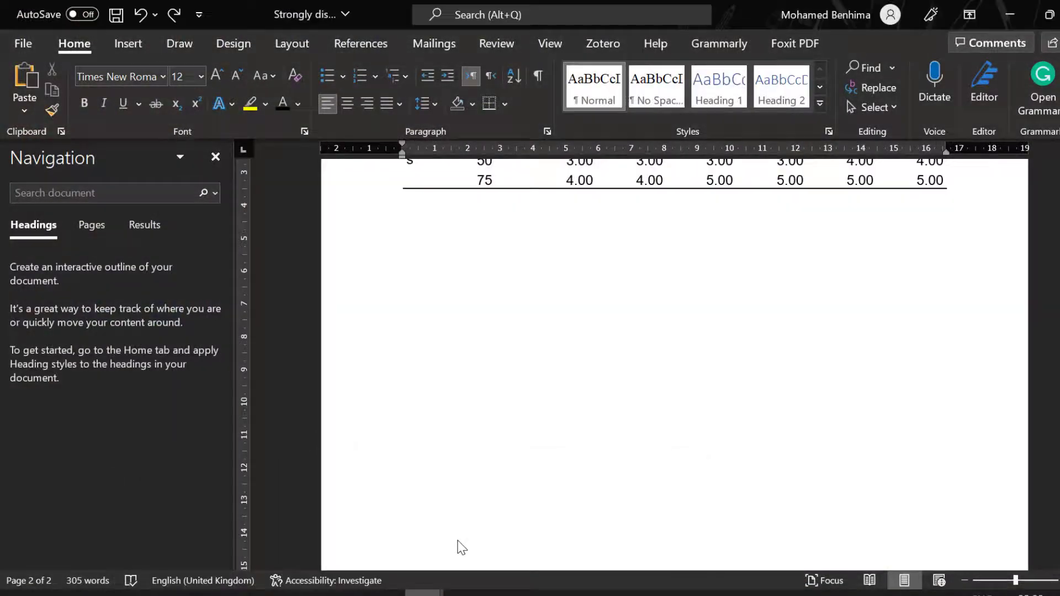
scroll(471, 393, "up", 10)
scroll(459, 390, "up", 7)
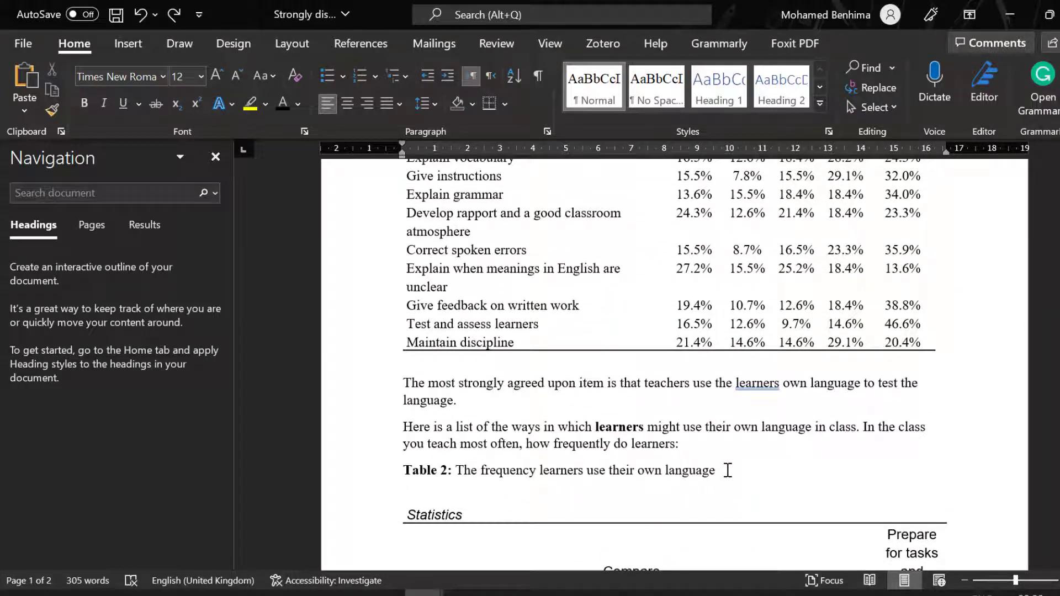
left_click(727, 470)
key("Return")
key("Return")
key("Return")
key("Return")
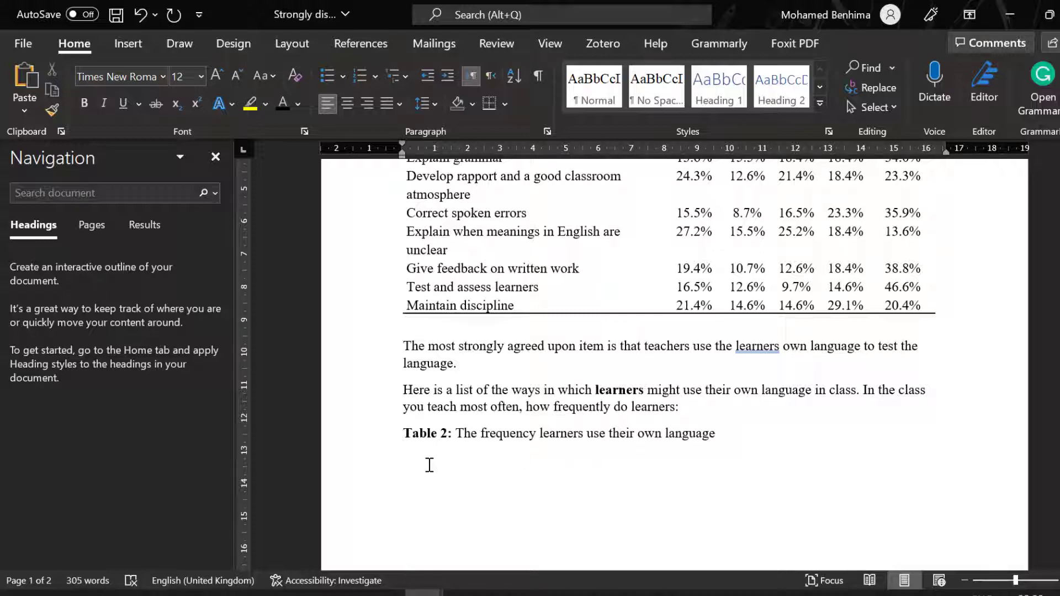
key("ctrl+v")
scroll(509, 440, "up", 10)
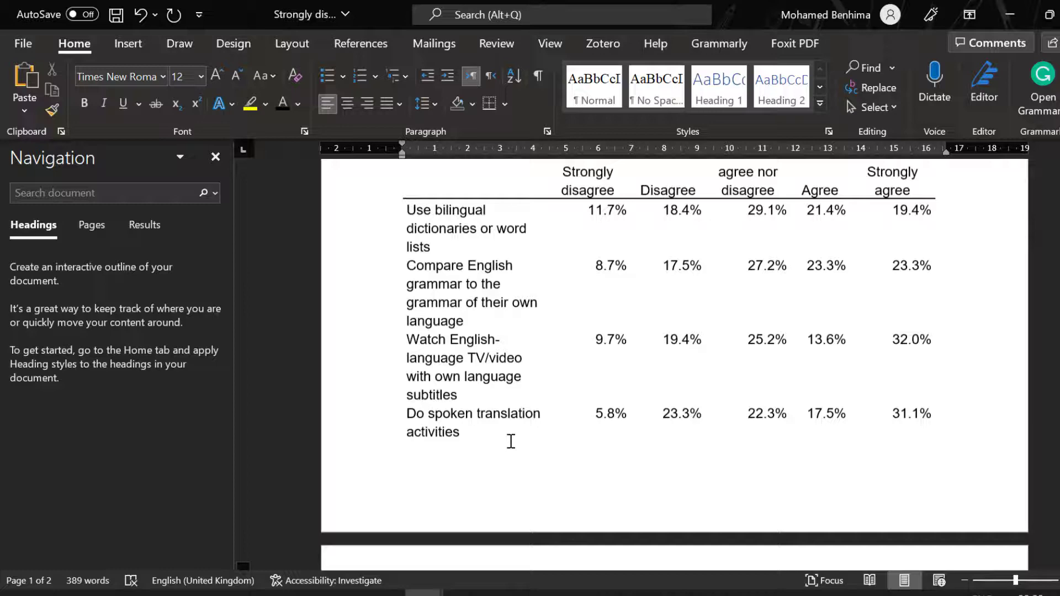
scroll(511, 441, "down", 1)
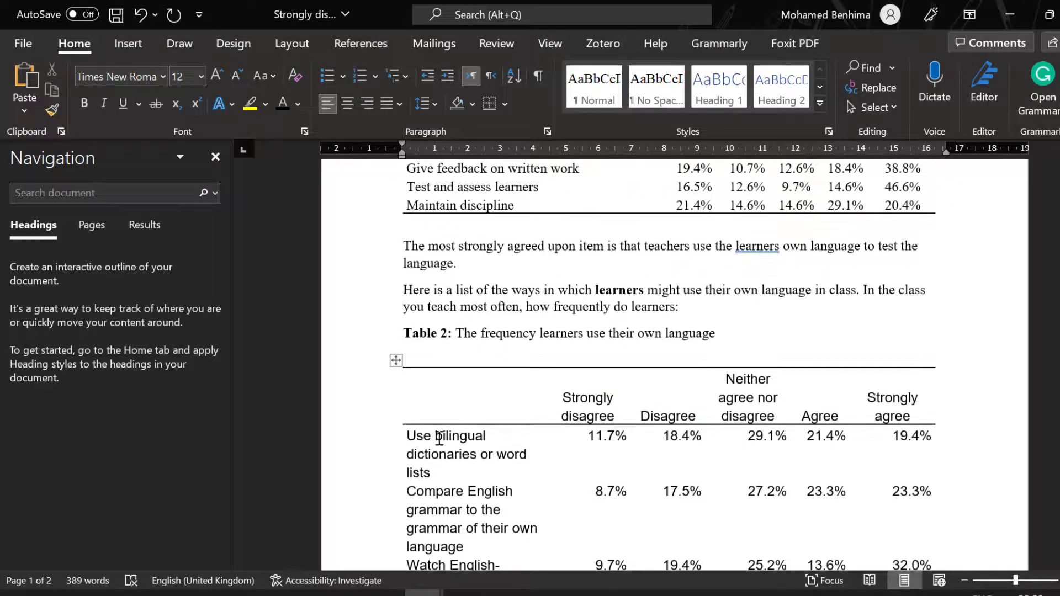
Step: Replace 'frequency' in the Table 2 caption with 'percentage of the frequency'
double_click(502, 335)
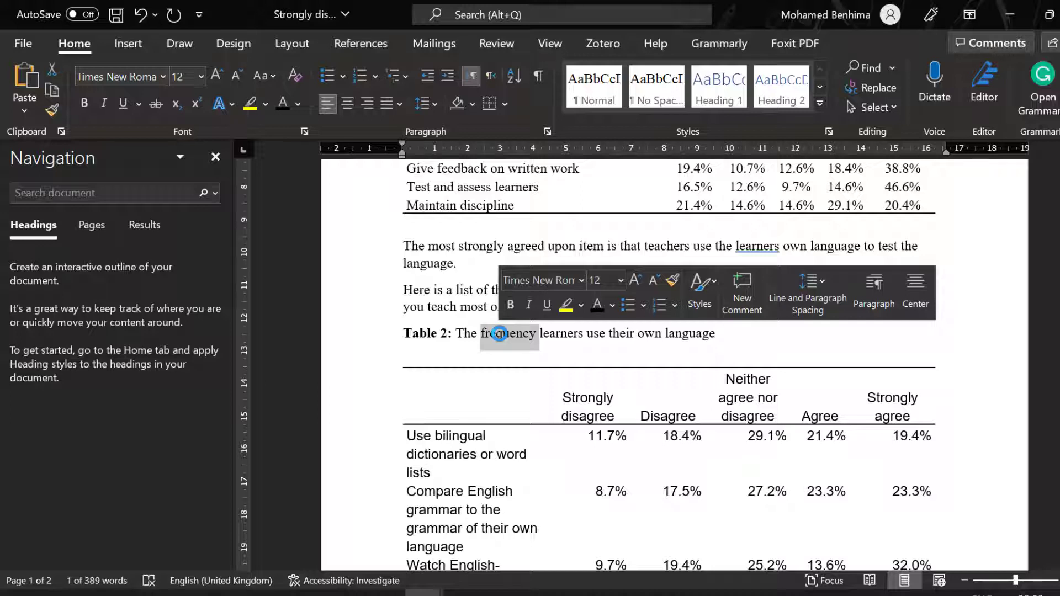
type("perce")
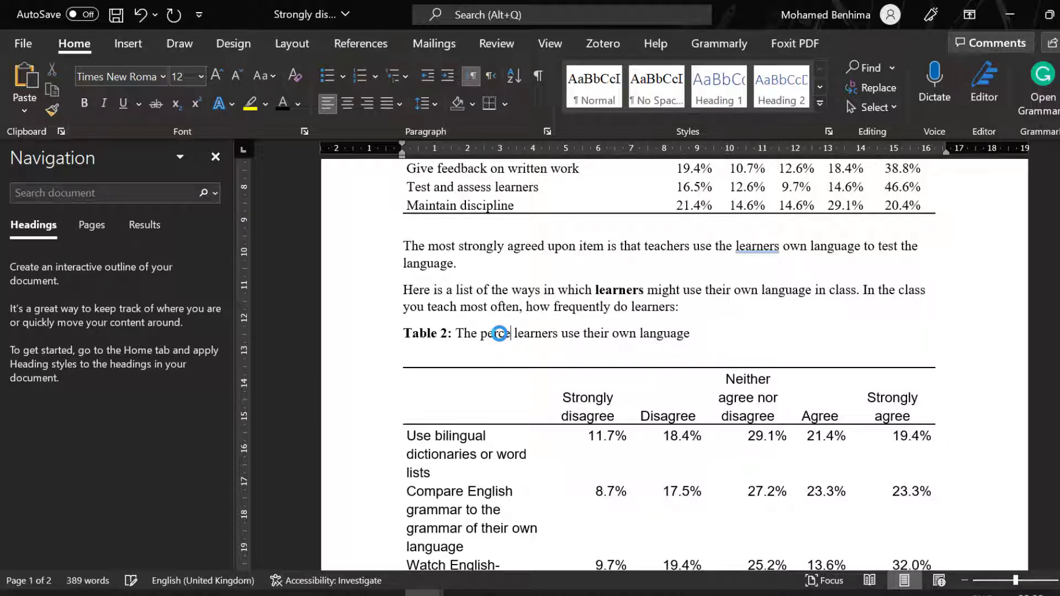
type("ntage")
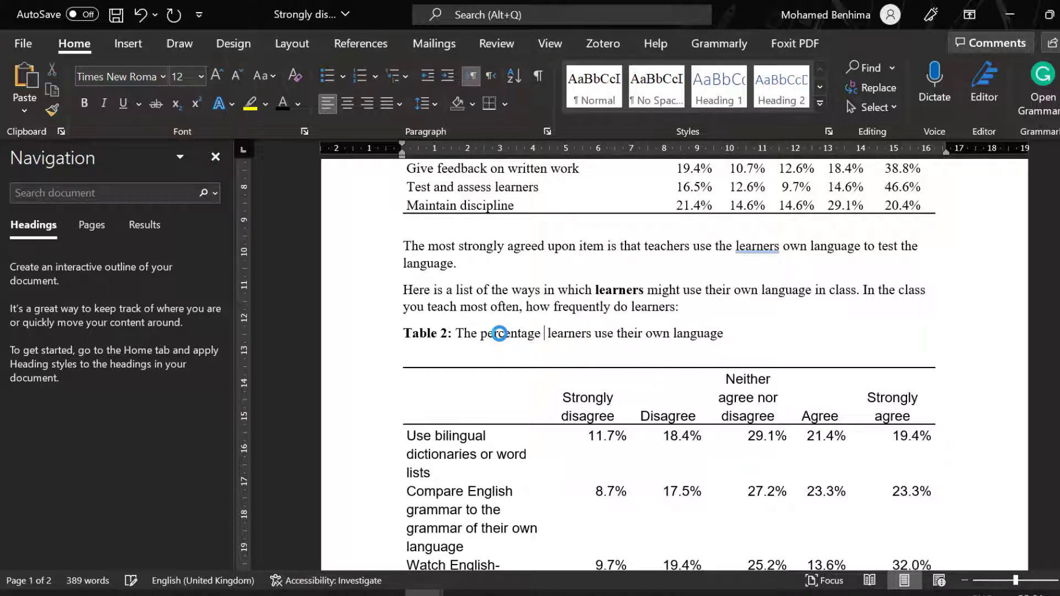
type(" of the frequency")
scroll(881, 338, "down", 3)
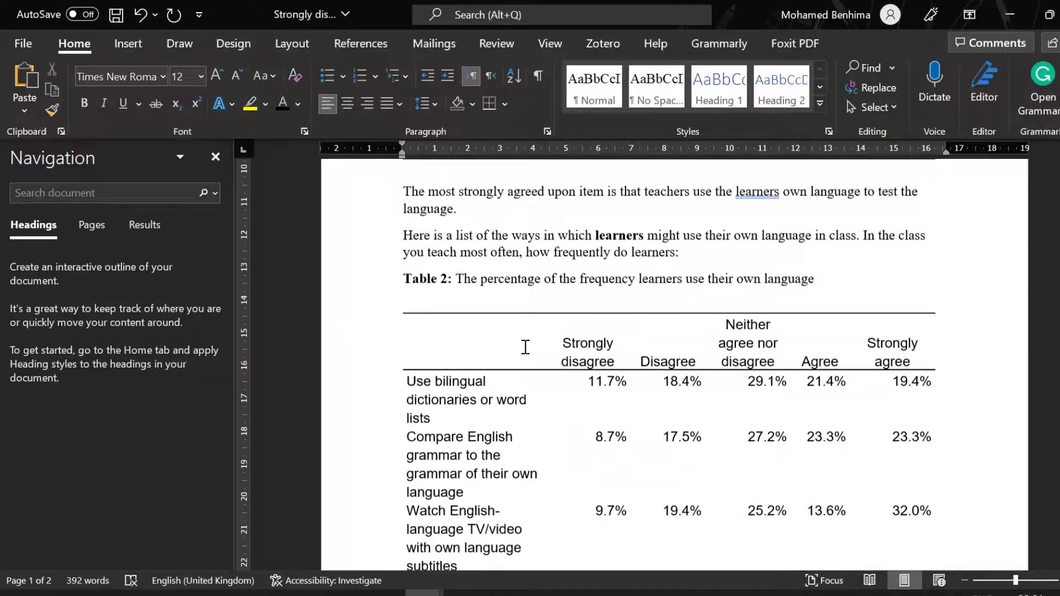
scroll(928, 356, "down", 3)
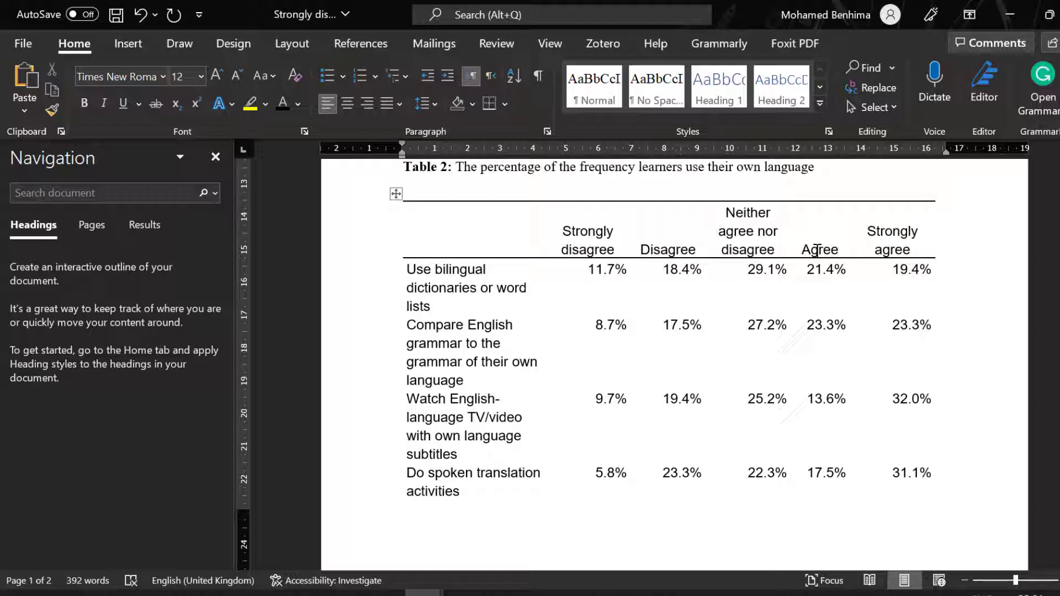
left_click_drag(817, 250, 884, 442)
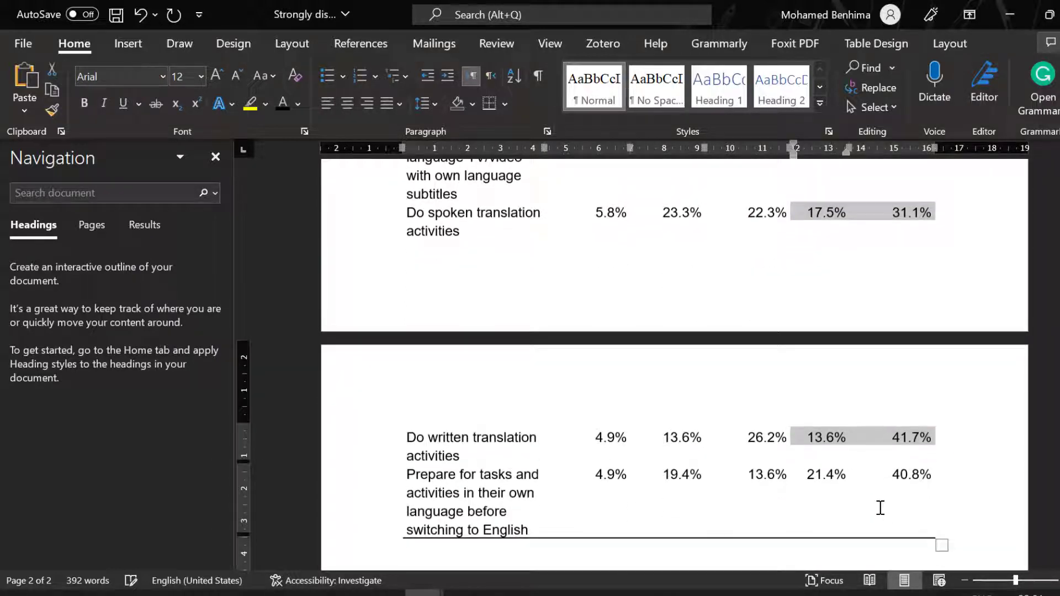
scroll(881, 508, "down", 3)
scroll(913, 383, "up", 10)
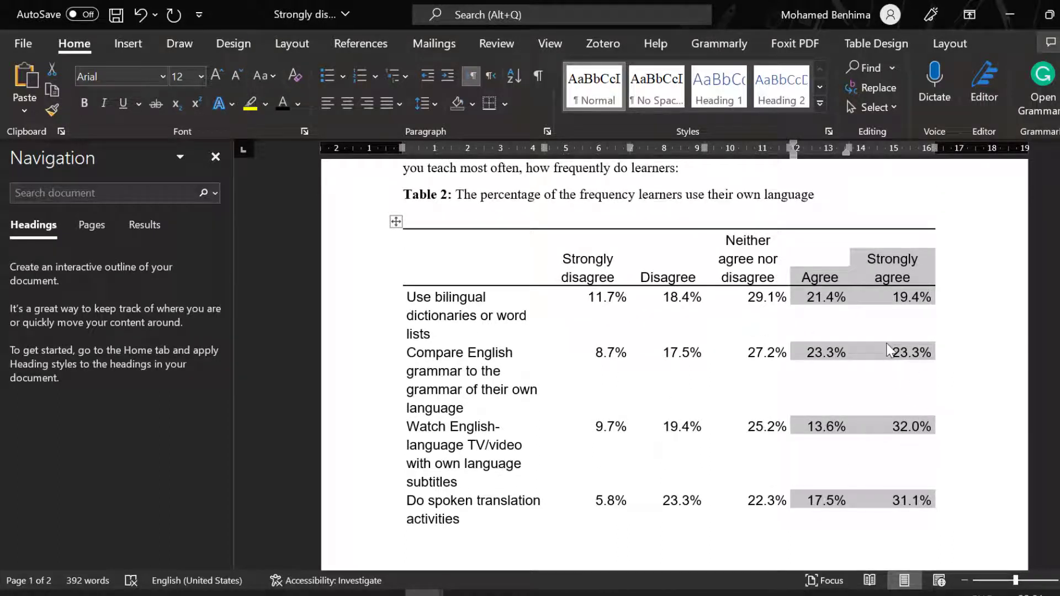
scroll(864, 360, "down", 5)
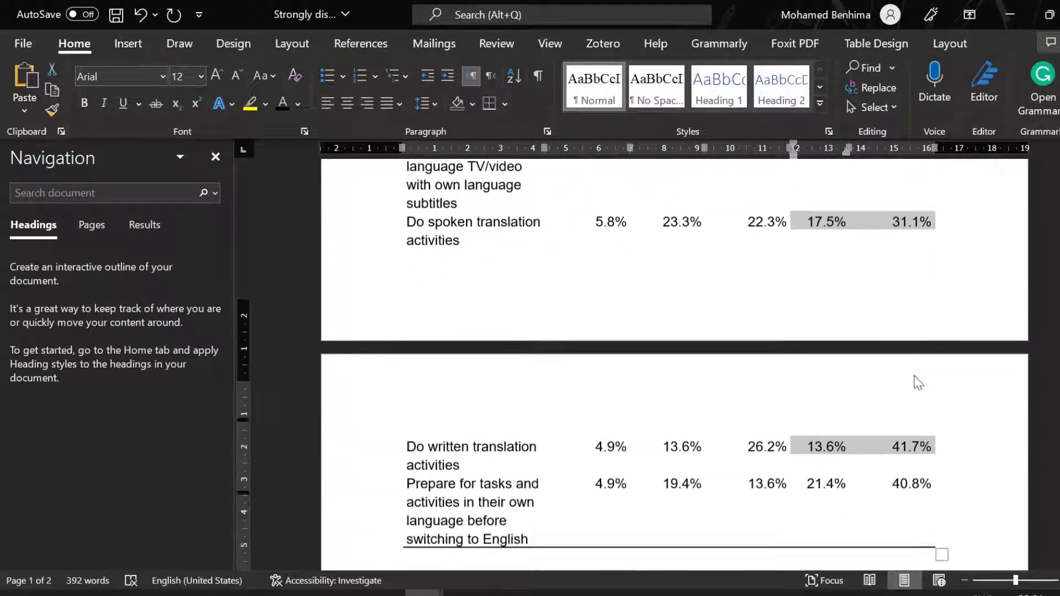
scroll(918, 382, "down", 1)
scroll(914, 419, "up", 2)
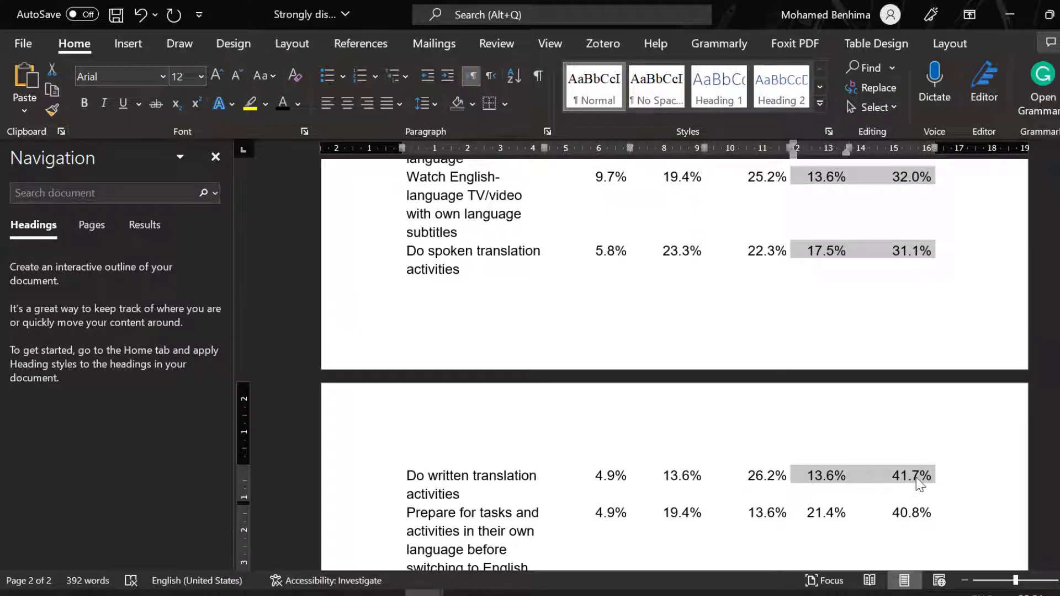
scroll(905, 387, "up", 5)
scroll(920, 403, "down", 7)
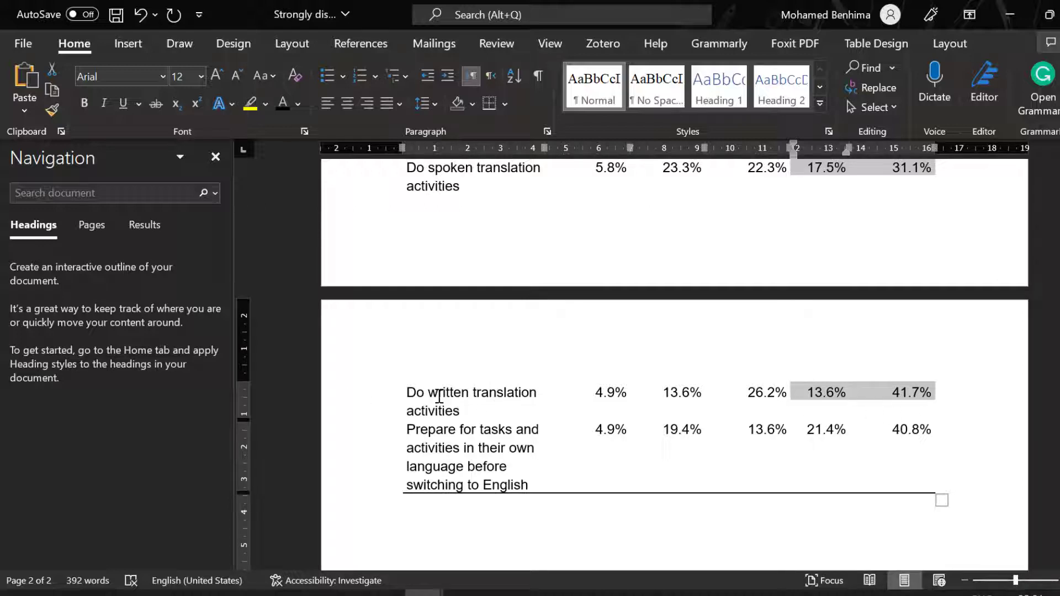
left_click_drag(450, 398, 887, 412)
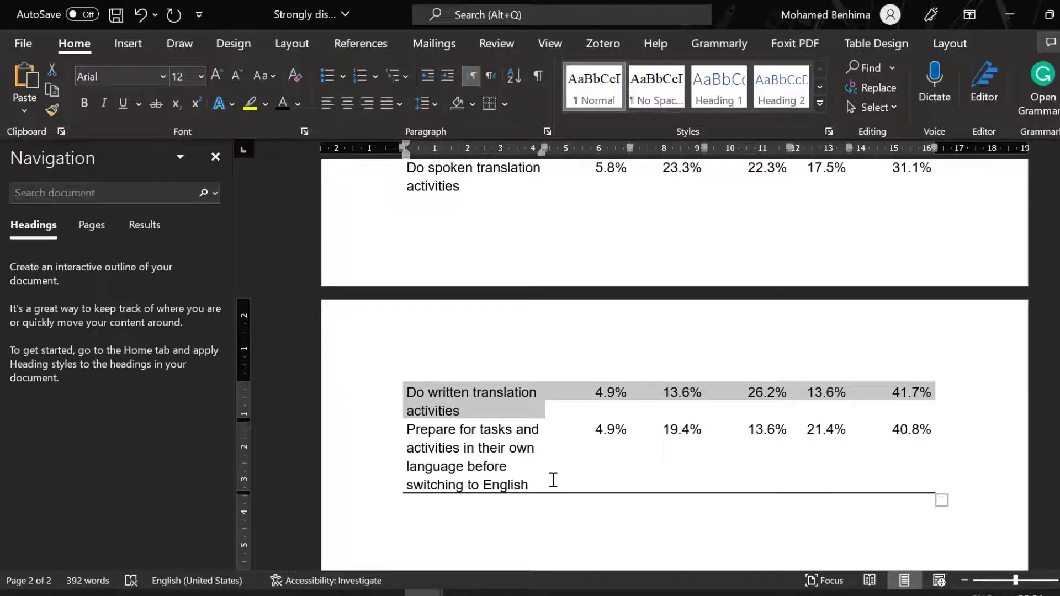
scroll(471, 440, "up", 6)
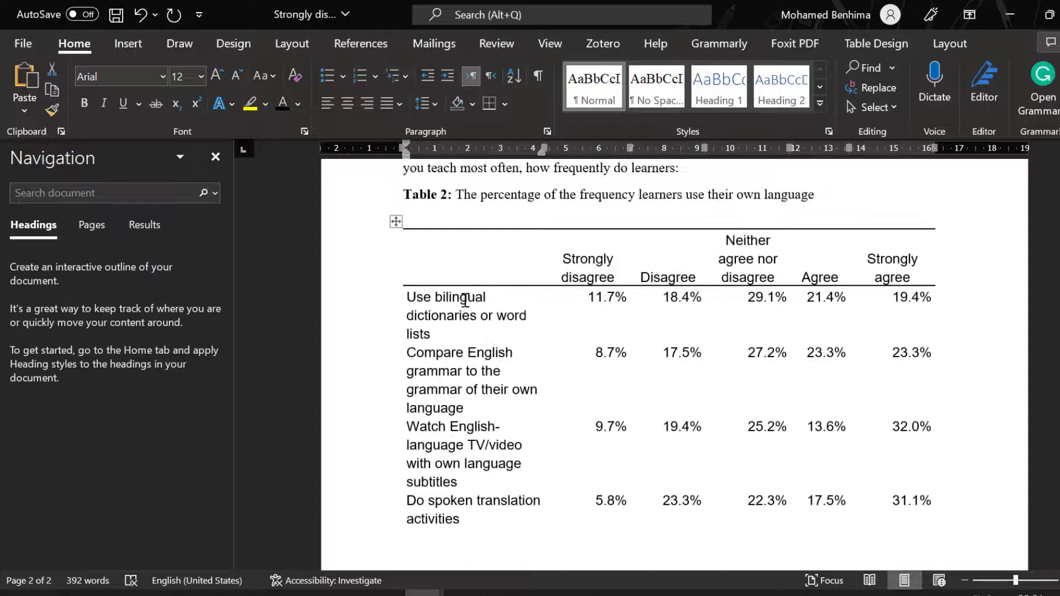
left_click(567, 337)
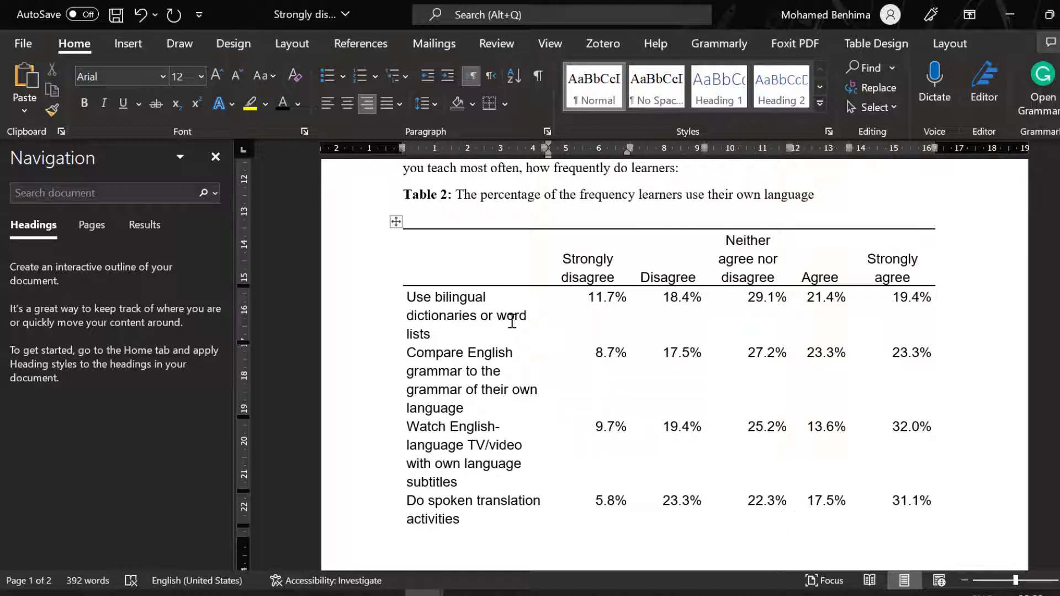
scroll(476, 330, "down", 2)
scroll(484, 260, "up", 5)
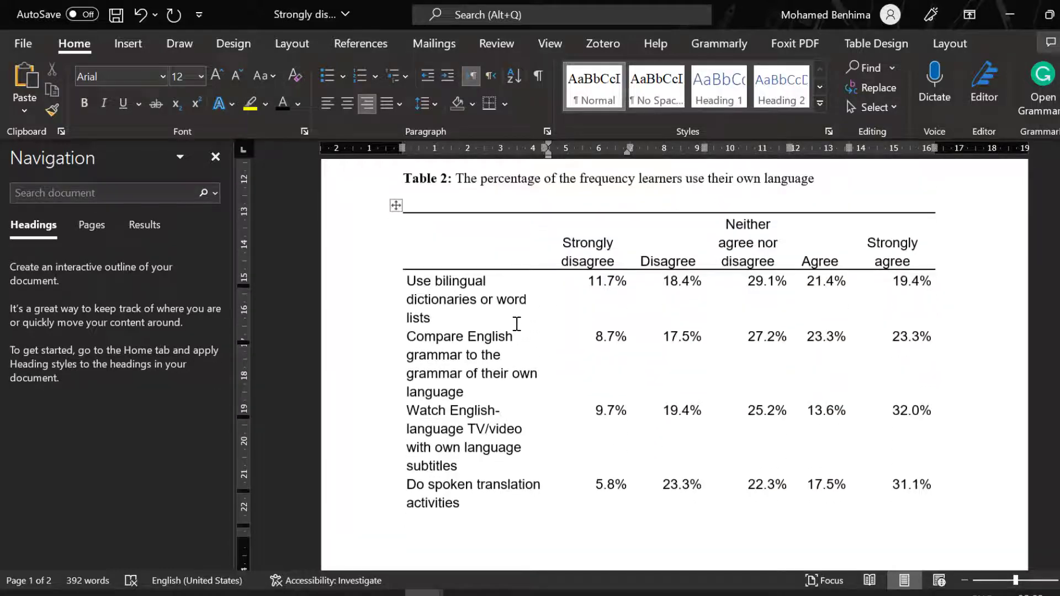
scroll(572, 325, "up", 5)
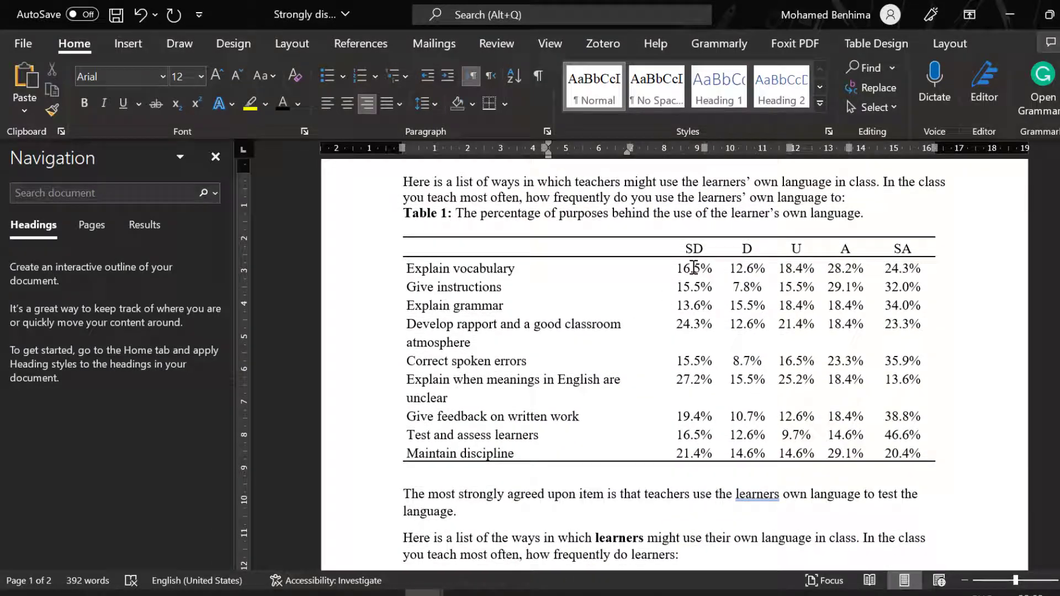
Step: Abbreviate the Table 2 headers from Strongly disagree through Strongly agree to SD, D, U, A, SA
scroll(727, 267, "down", 5)
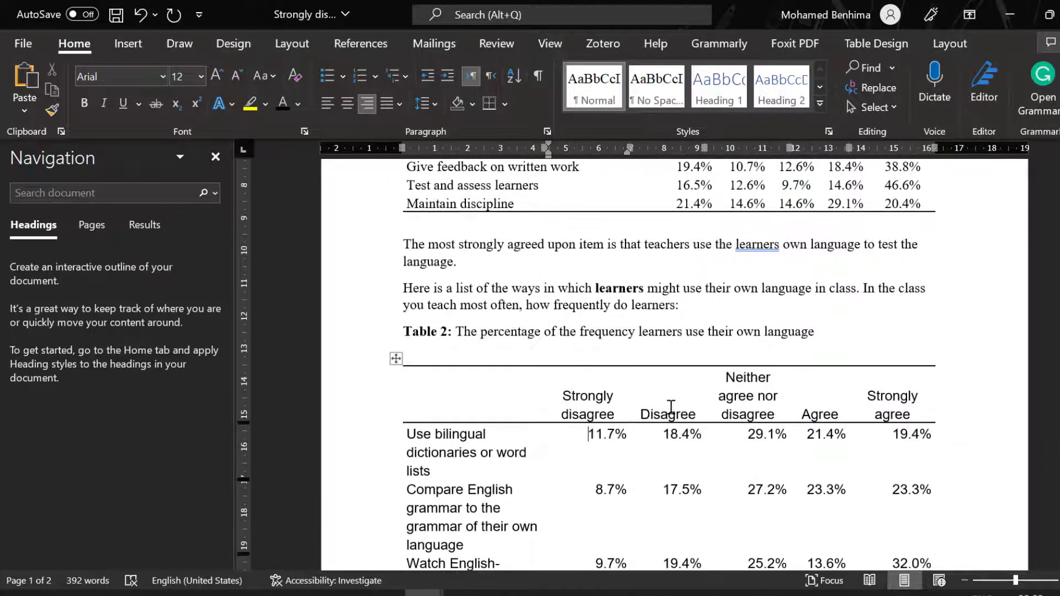
left_click_drag(563, 395, 601, 415)
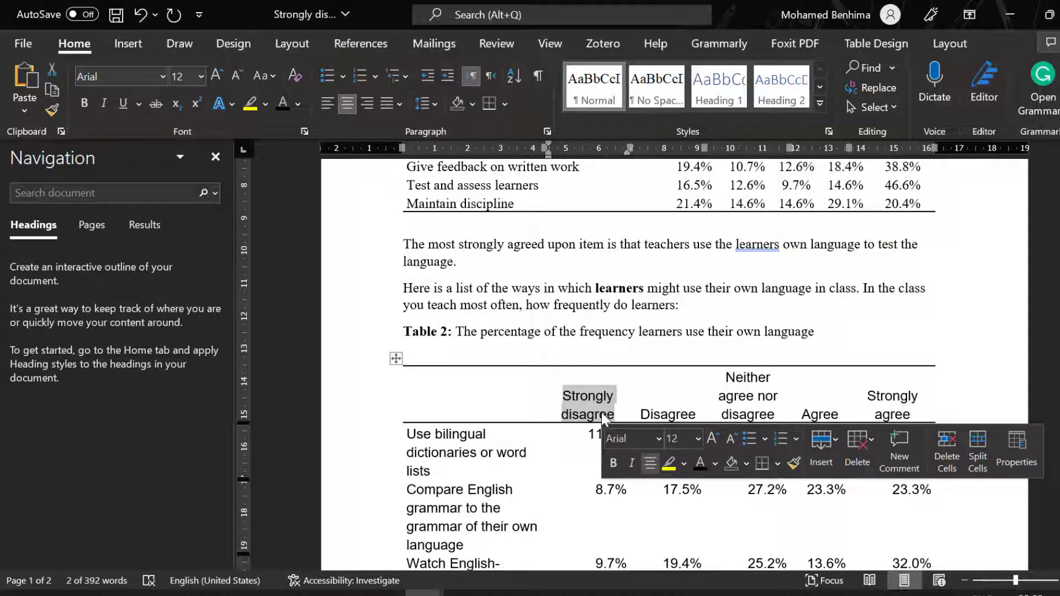
type("S")
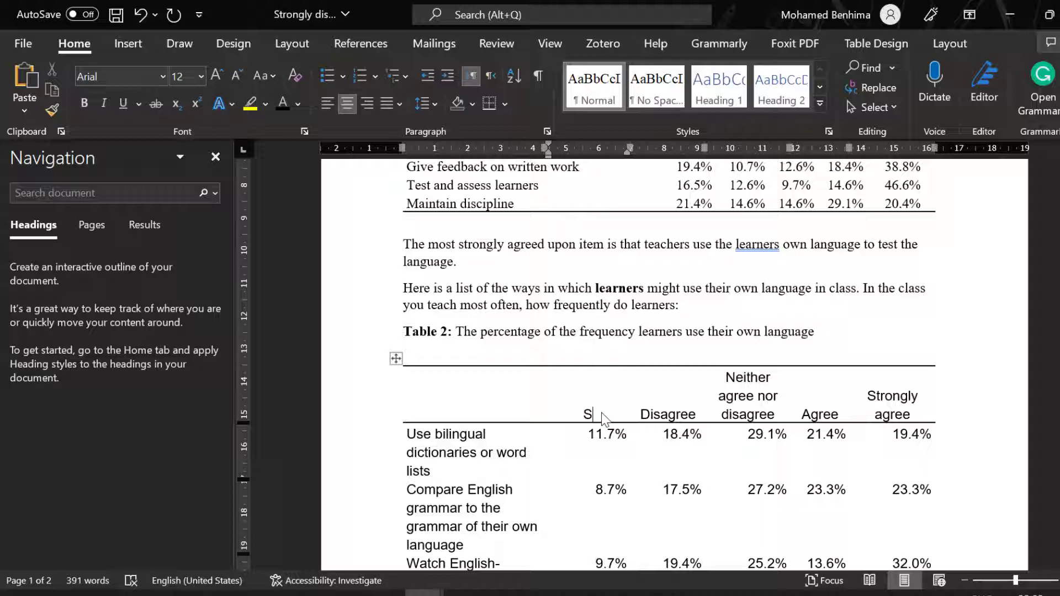
type("D")
left_click_drag(694, 418, 652, 409)
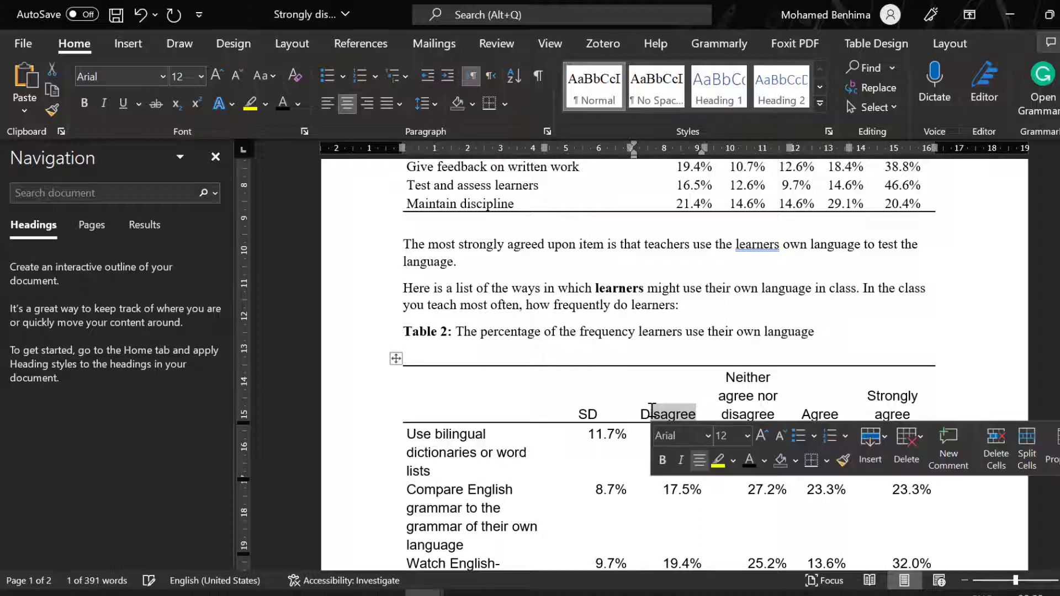
key("BackSpace")
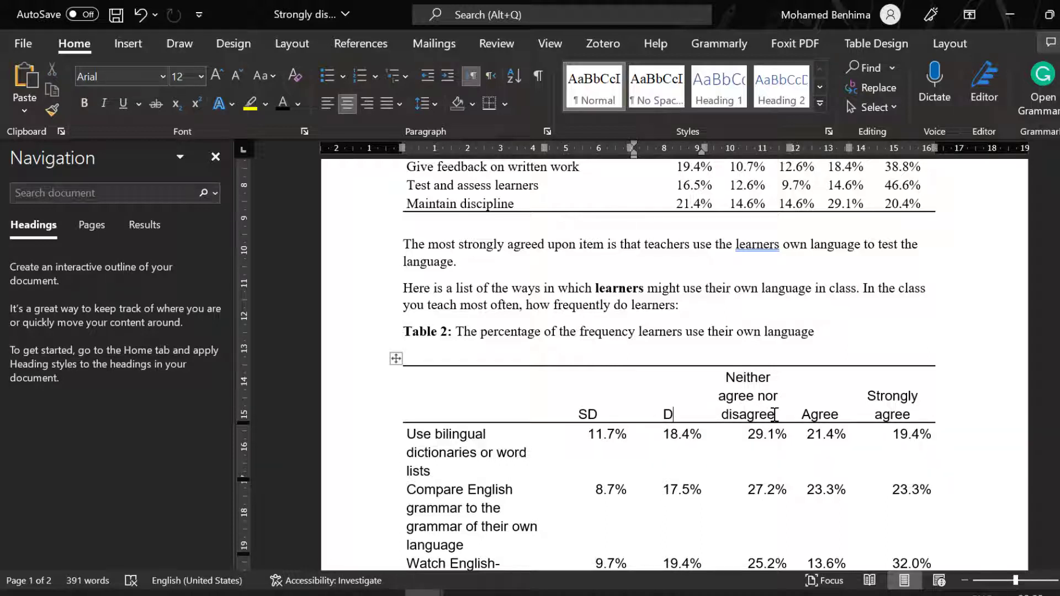
left_click_drag(775, 414, 722, 376)
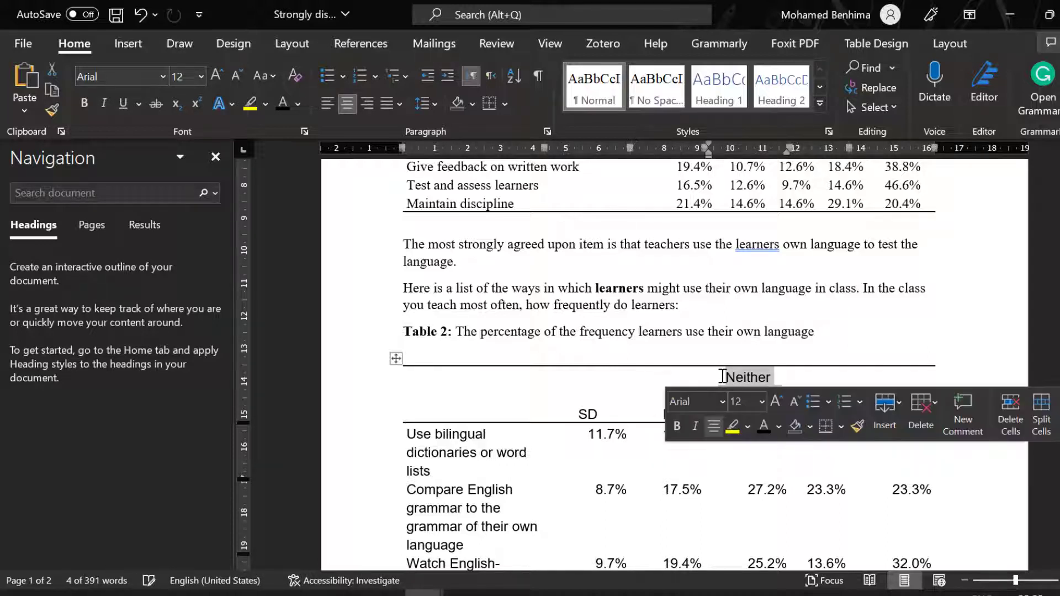
type("U")
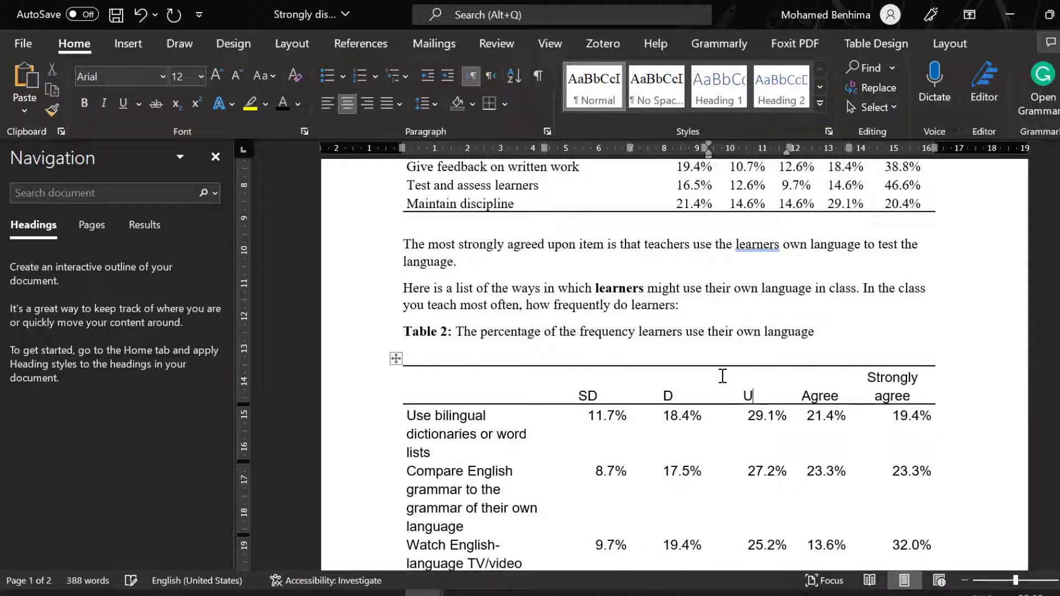
double_click(818, 396)
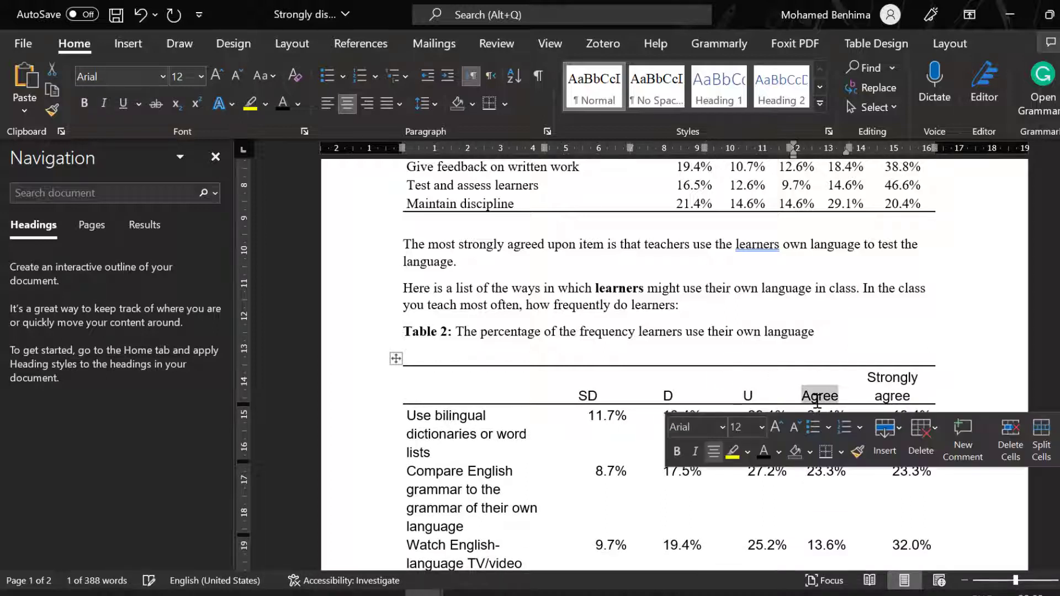
type("A")
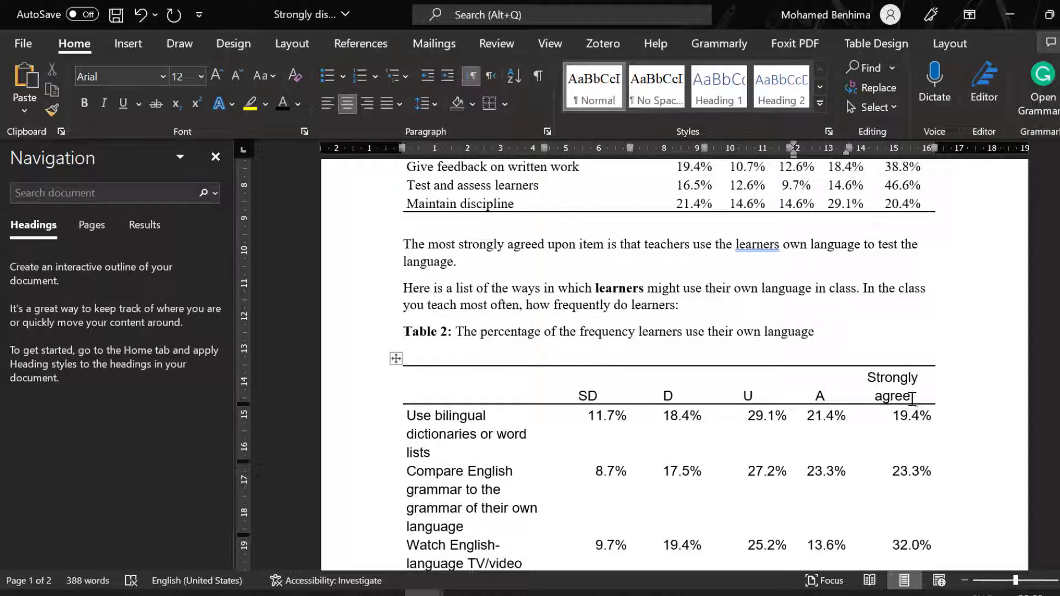
left_click_drag(908, 397, 875, 381)
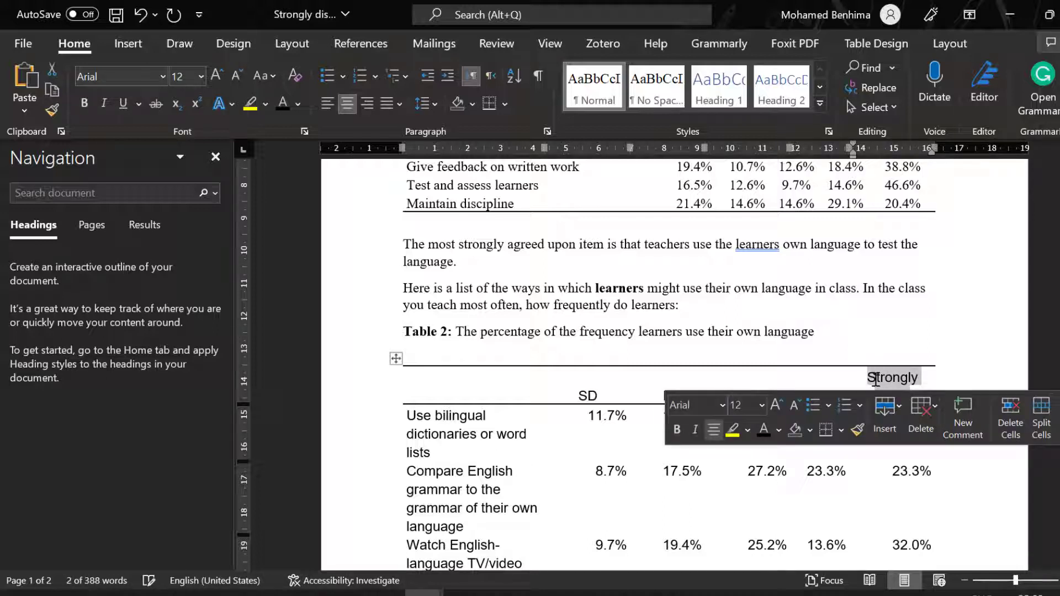
type("SA")
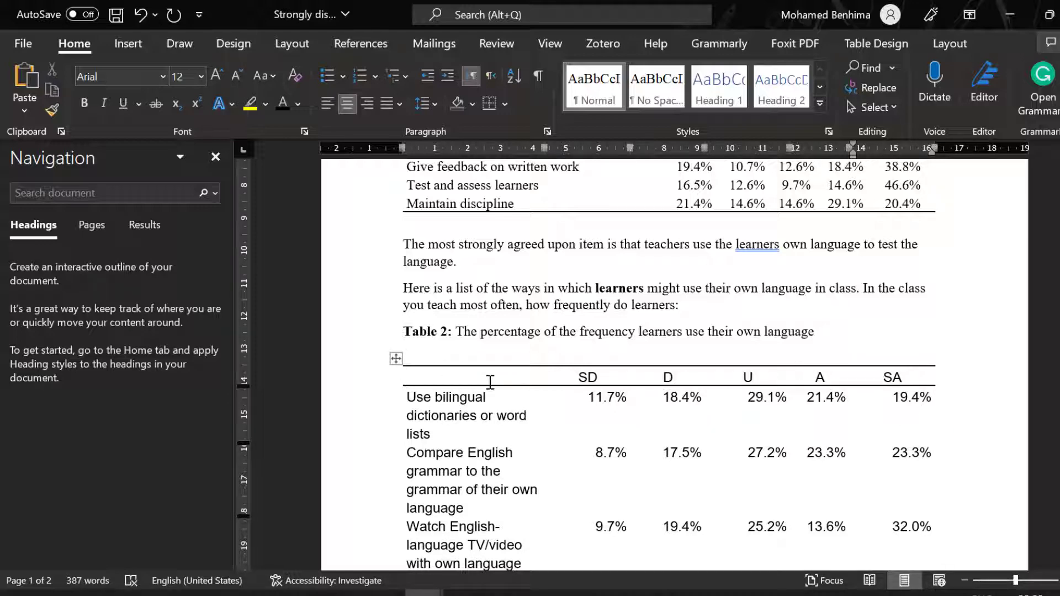
scroll(548, 426, "down", 5)
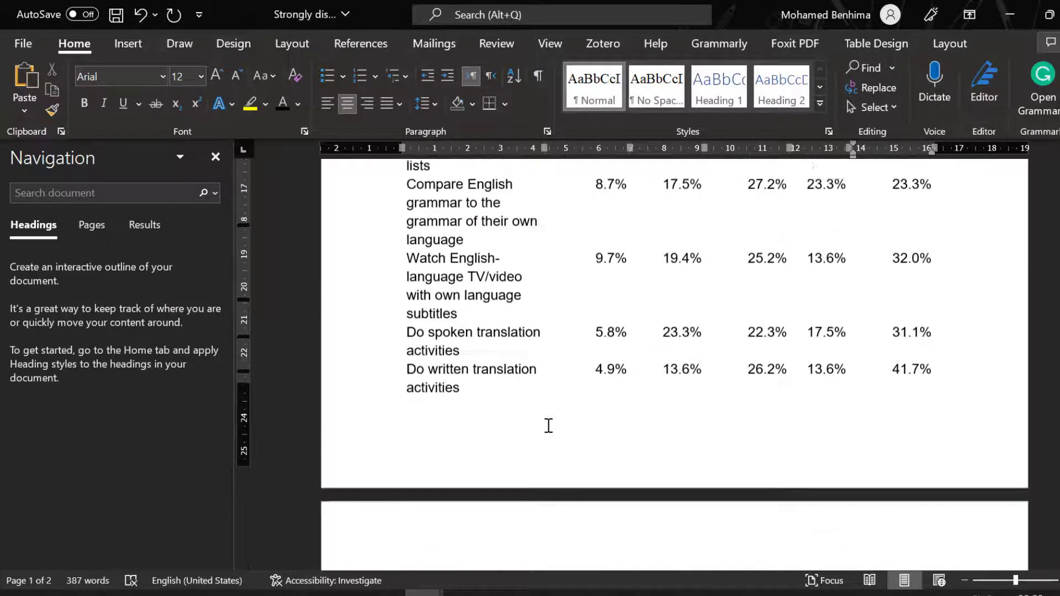
scroll(549, 426, "up", 7)
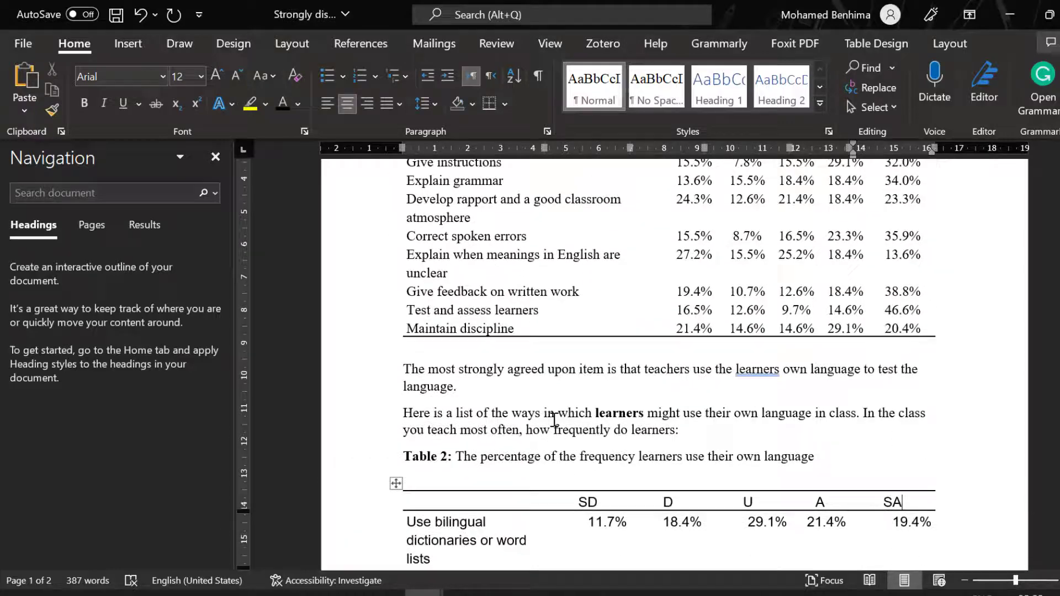
scroll(554, 421, "down", 1)
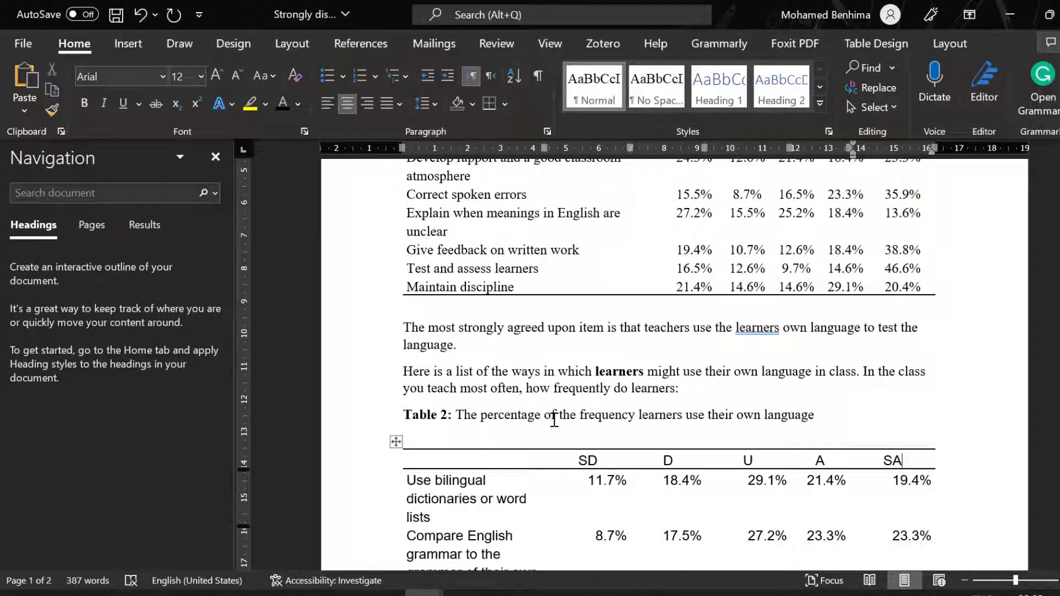
scroll(555, 420, "down", 1)
scroll(561, 414, "up", 5)
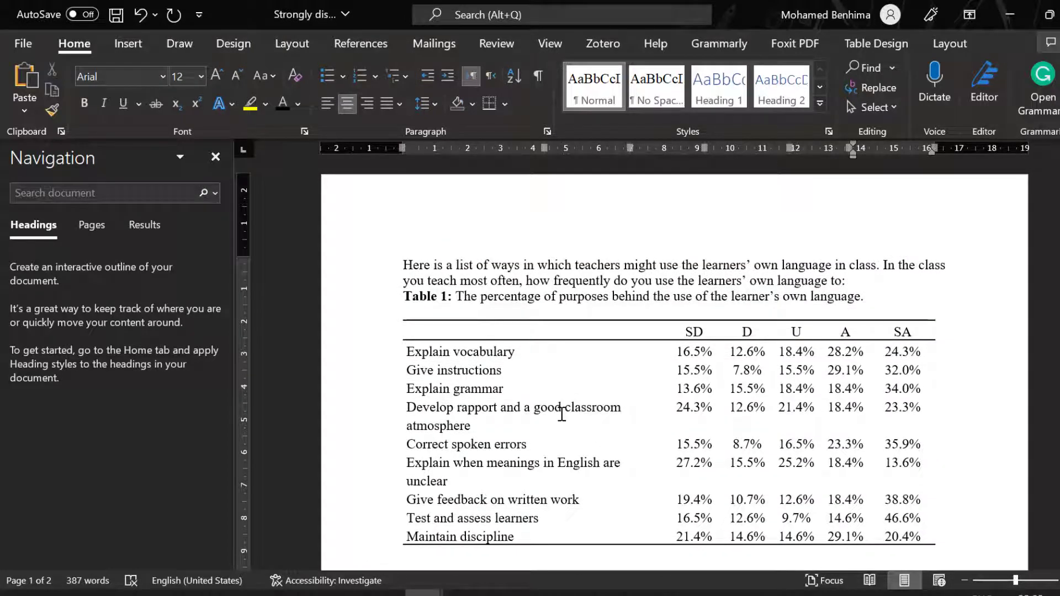
scroll(562, 414, "down", 1)
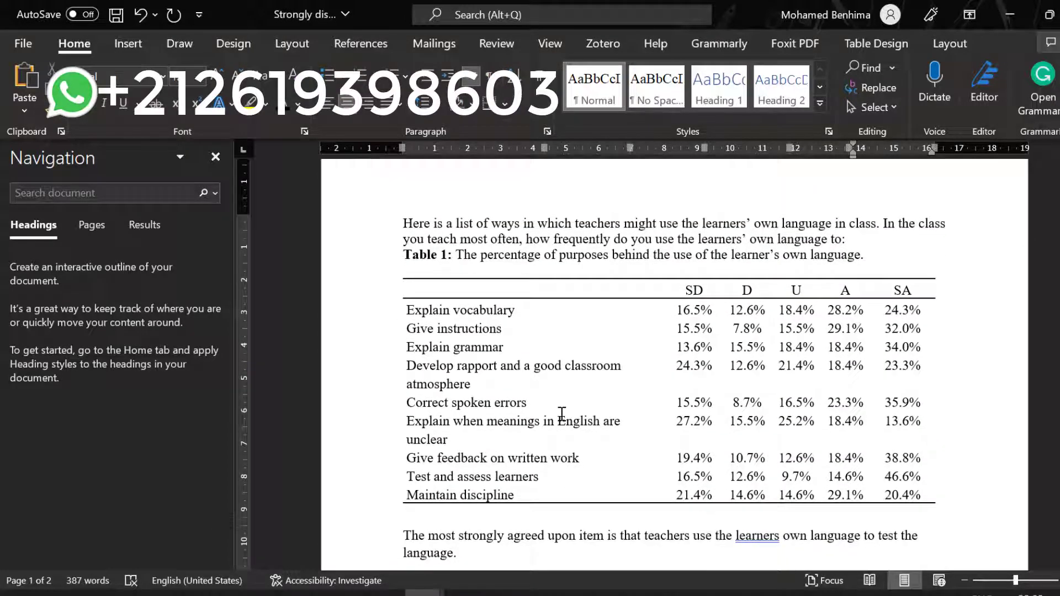